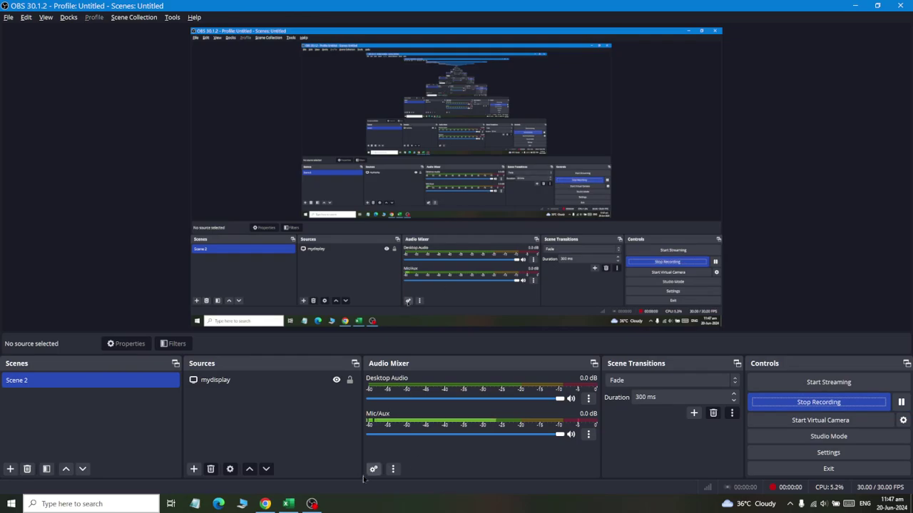
# Start the OBS screen recording and bring the ItemSoldPurcse.xlsx workbook into view.
pyautogui.click(288, 503)
pyautogui.moveTo(371, 147); pyautogui.dragTo(360, 481)
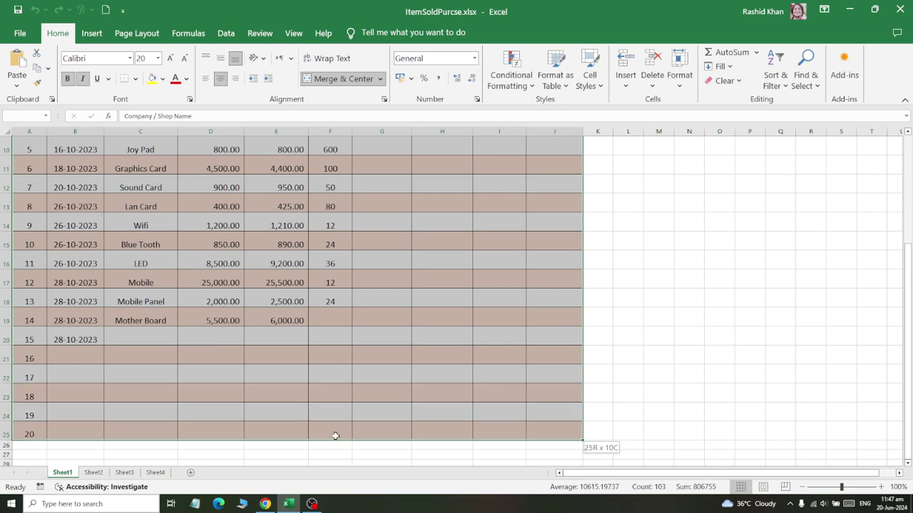
# Select the report table, try Clear Formats, then undo it.
pyautogui.moveTo(360, 481); pyautogui.dragTo(335, 435)
pyautogui.scroll(3, 261, 125)
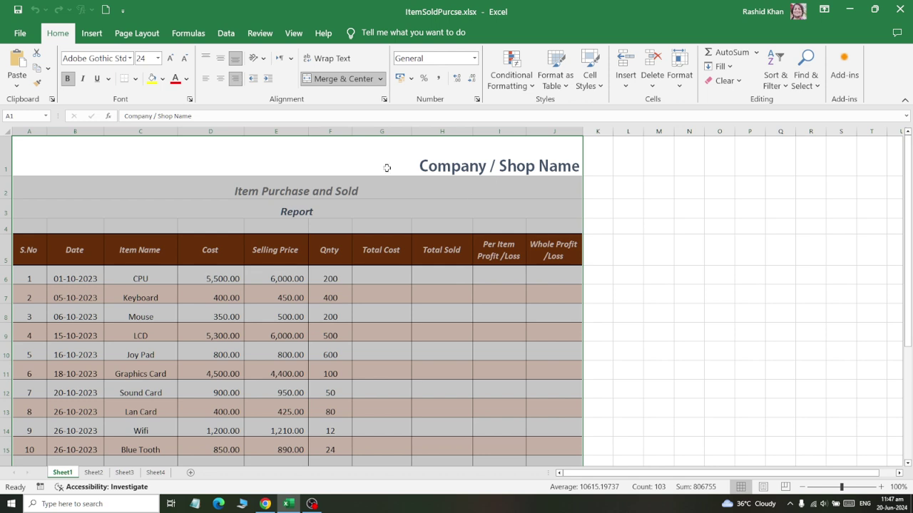
pyautogui.click(727, 66)
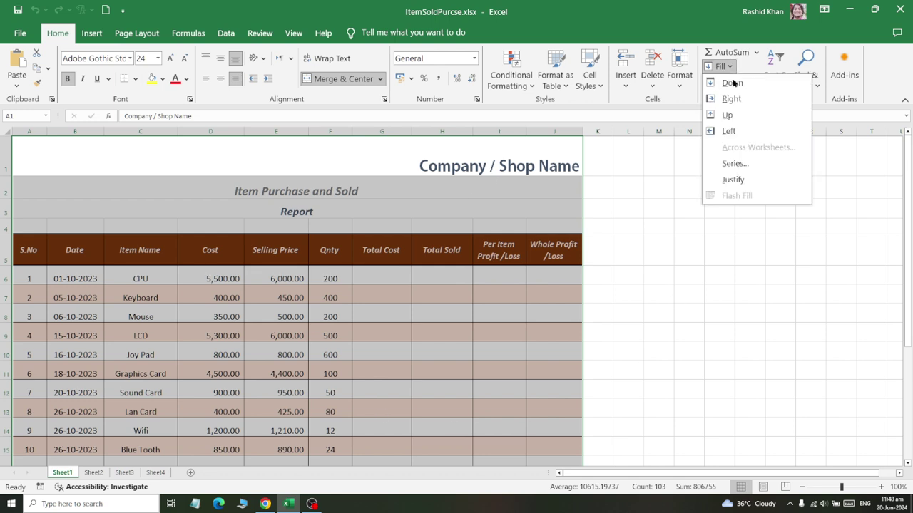
pyautogui.click(729, 67)
pyautogui.click(734, 80)
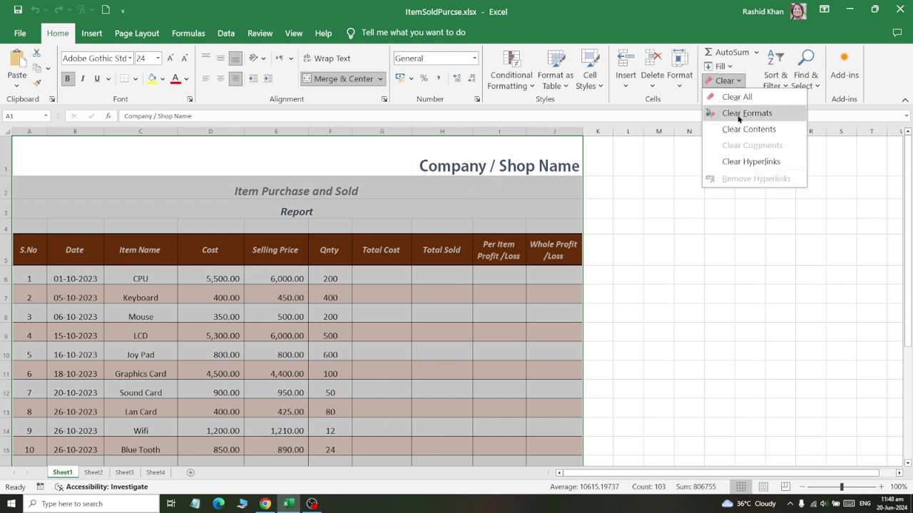
pyautogui.click(737, 114)
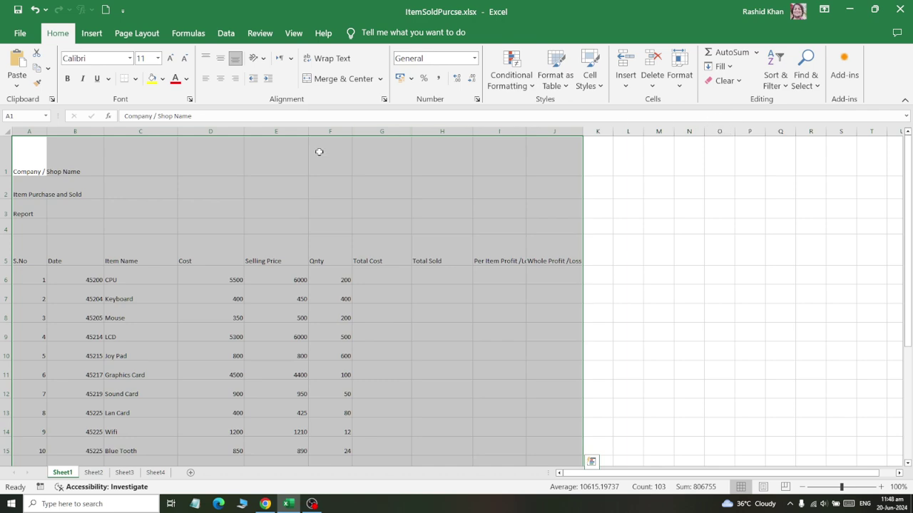
pyautogui.click(35, 9)
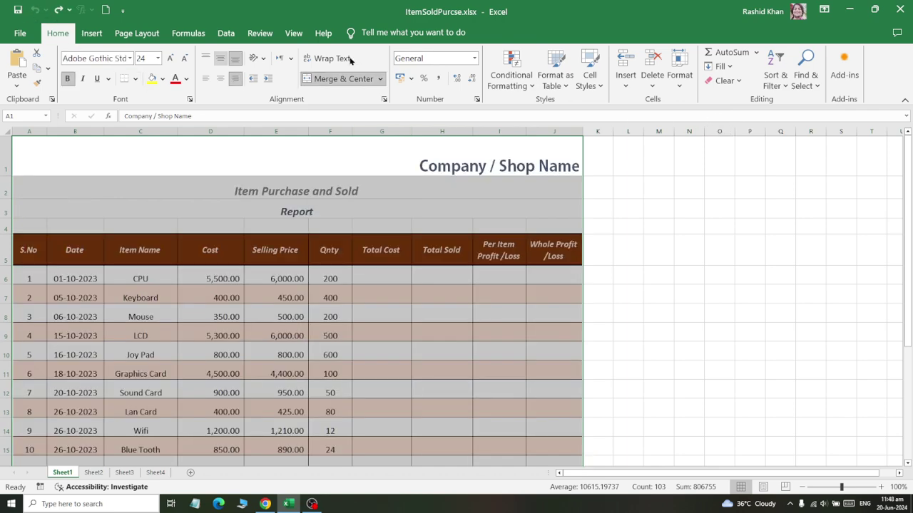
# Try Clear All on the table, then undo it to restore the data.
pyautogui.click(724, 81)
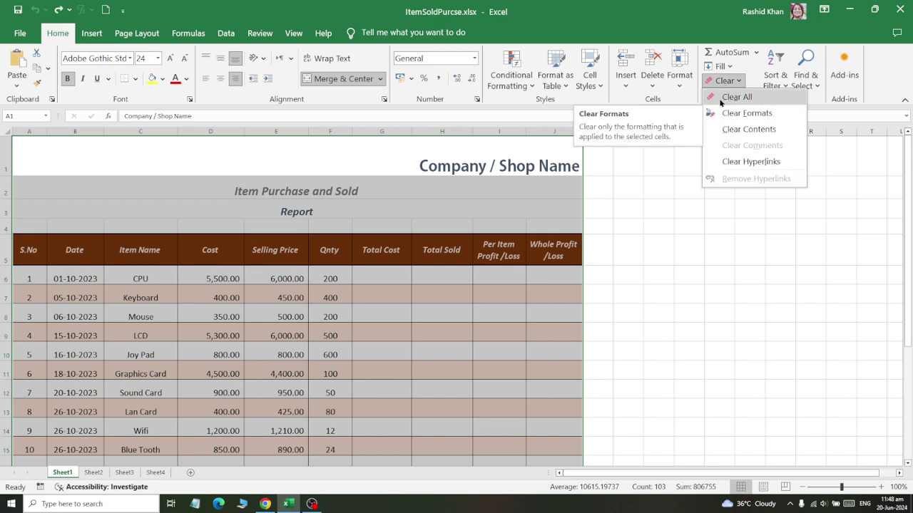
pyautogui.click(734, 97)
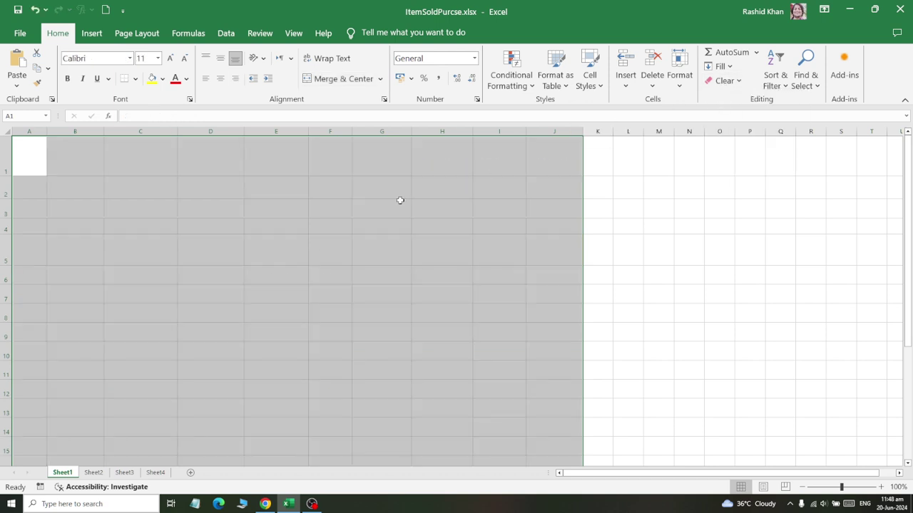
pyautogui.click(34, 9)
# Try Clear Contents and undo it, then apply Clear Formats to the table for good.
pyautogui.click(727, 66)
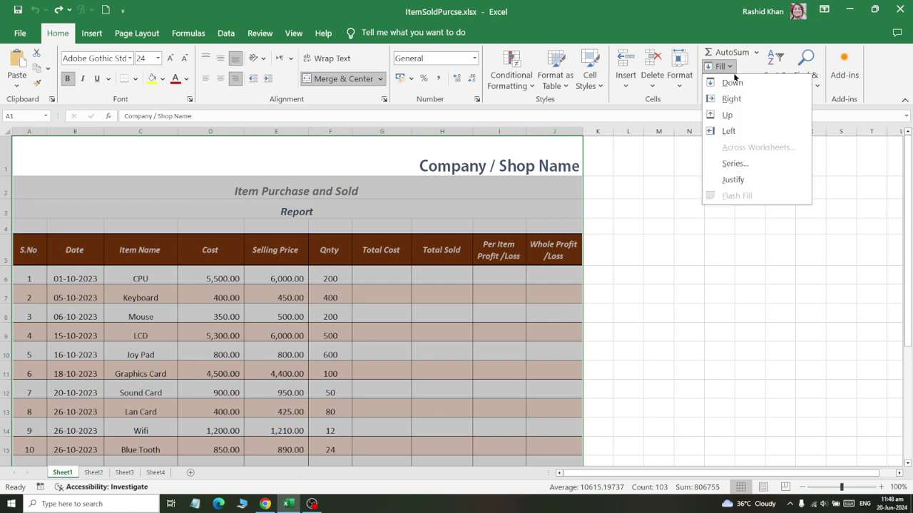
pyautogui.click(727, 67)
pyautogui.click(726, 81)
pyautogui.click(748, 129)
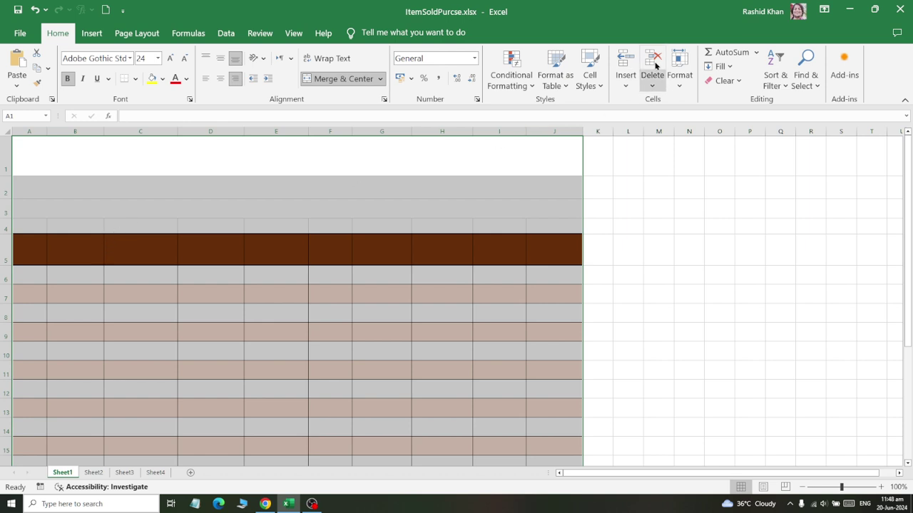
pyautogui.click(711, 80)
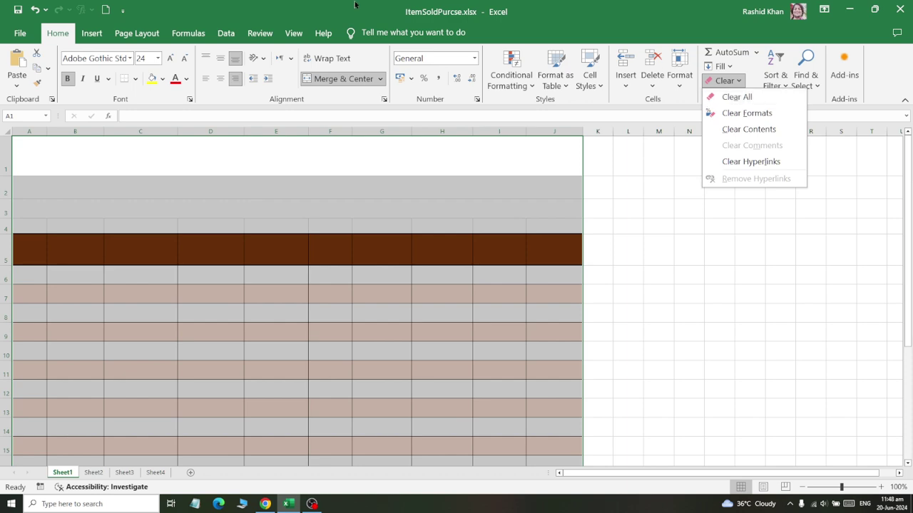
pyautogui.click(39, 11)
pyautogui.click(723, 81)
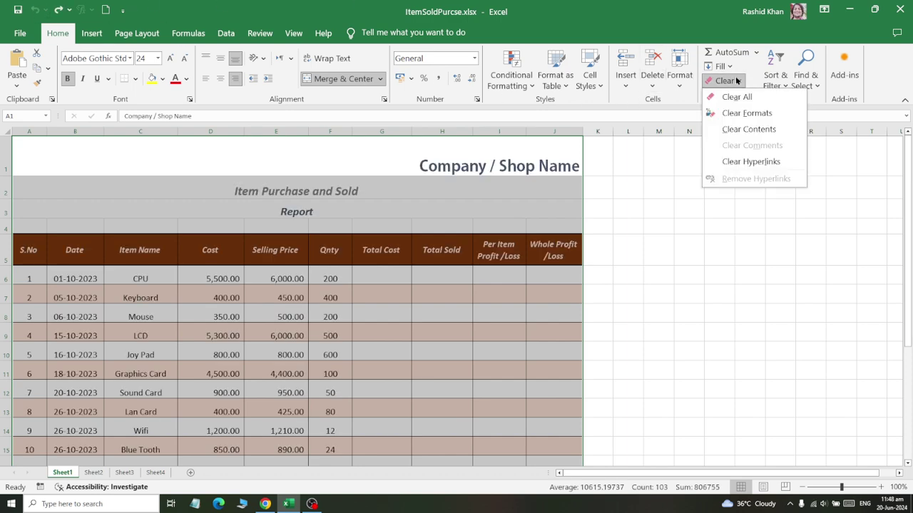
pyautogui.click(746, 112)
pyautogui.click(19, 145)
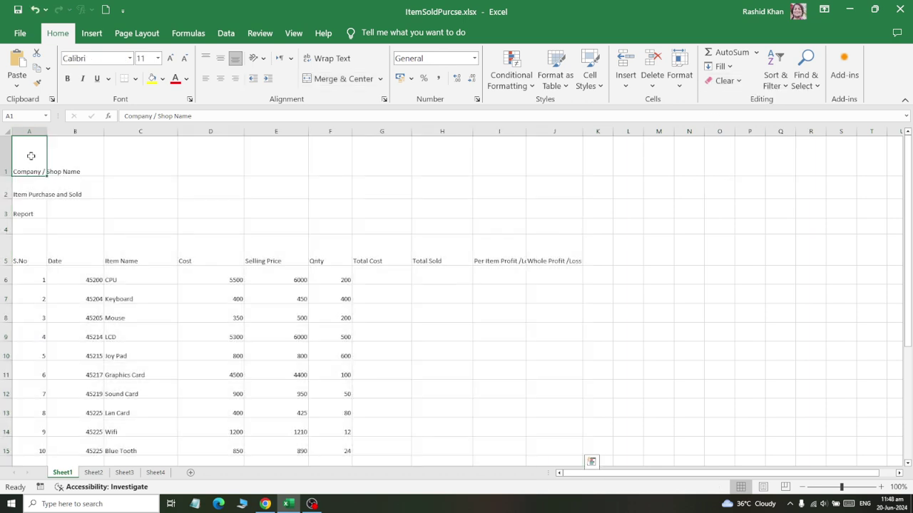
pyautogui.keyDown('ctrl'); pyautogui.scroll(7, 37, 170); pyautogui.keyUp('ctrl')
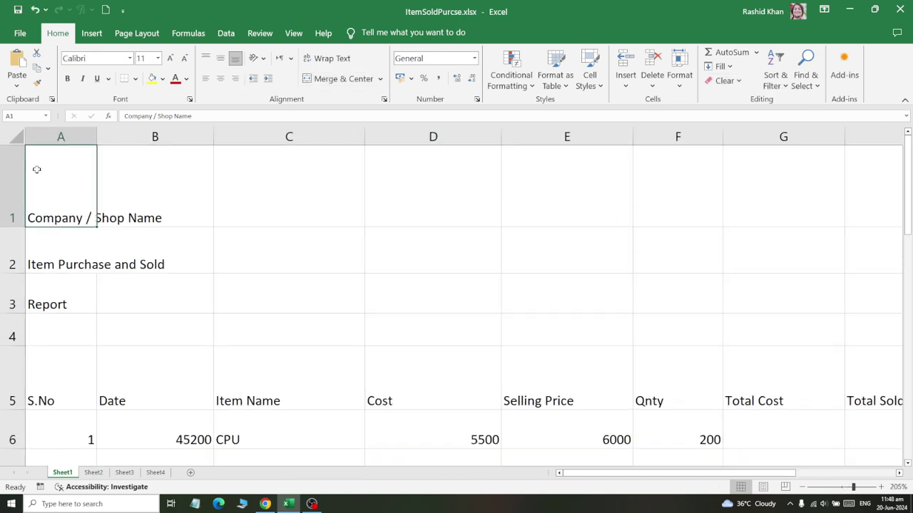
pyautogui.keyDown('ctrl'); pyautogui.scroll(2, 45, 161); pyautogui.keyUp('ctrl')
pyautogui.moveTo(90, 184)
pyautogui.mouseDown()
pyautogui.moveTo(173, 179)
pyautogui.moveTo(44, 195)
pyautogui.mouseUp()
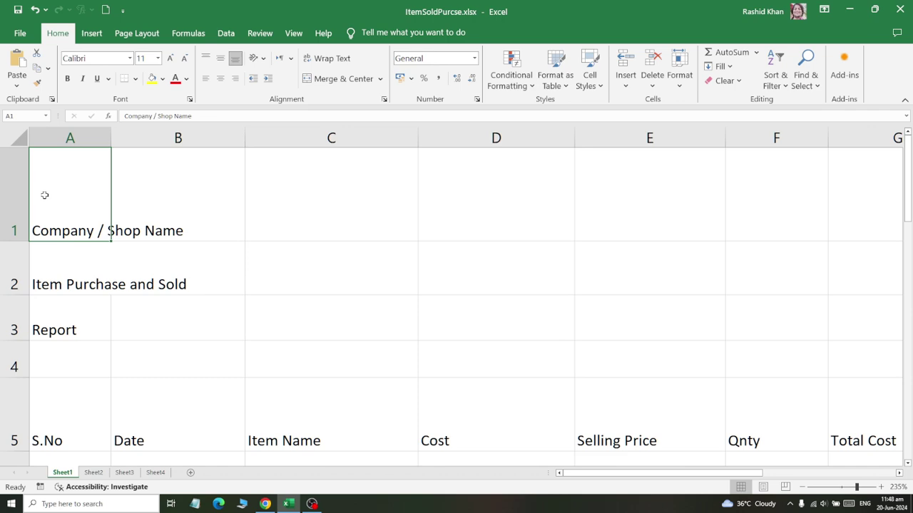
pyautogui.moveTo(52, 278)
pyautogui.mouseDown()
pyautogui.moveTo(202, 271)
pyautogui.moveTo(60, 275)
pyautogui.mouseUp()
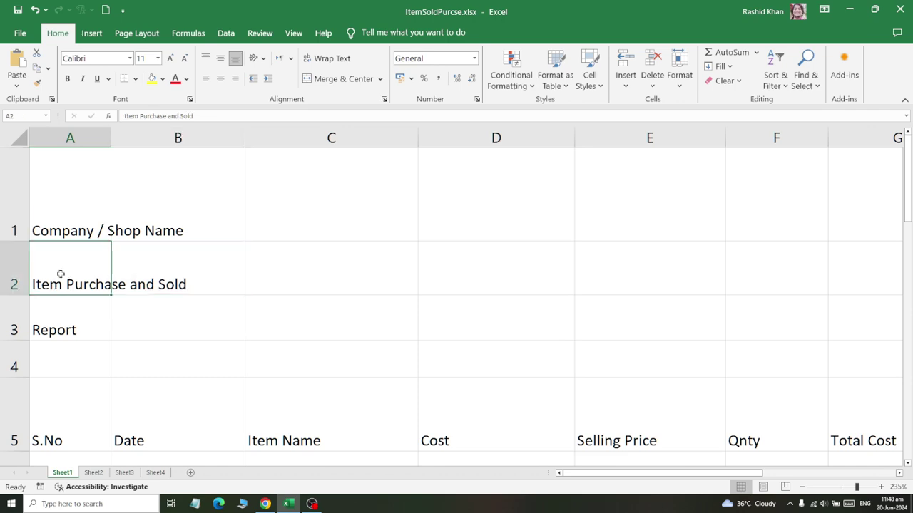
pyautogui.scroll(-1, 61, 274)
pyautogui.scroll(1, 52, 193)
pyautogui.click(71, 330)
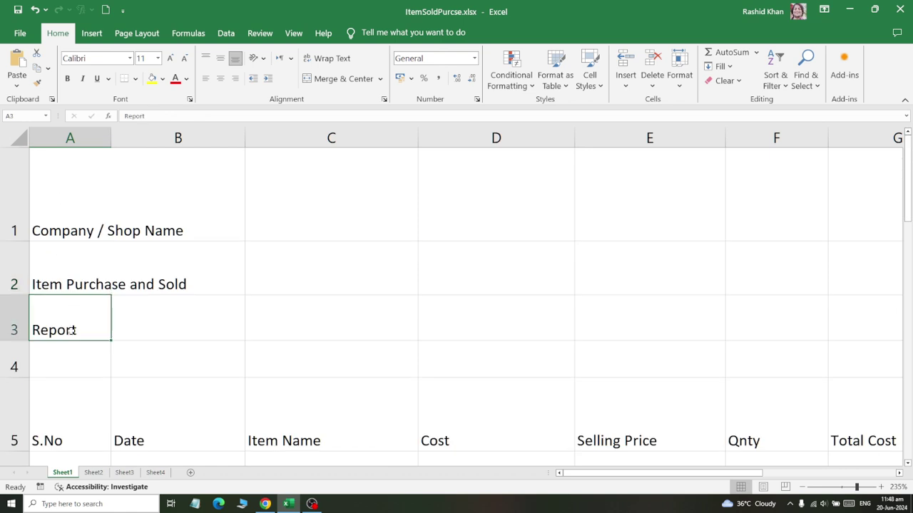
pyautogui.scroll(-1, 71, 337)
pyautogui.click(59, 250)
pyautogui.click(130, 247)
pyautogui.click(299, 241)
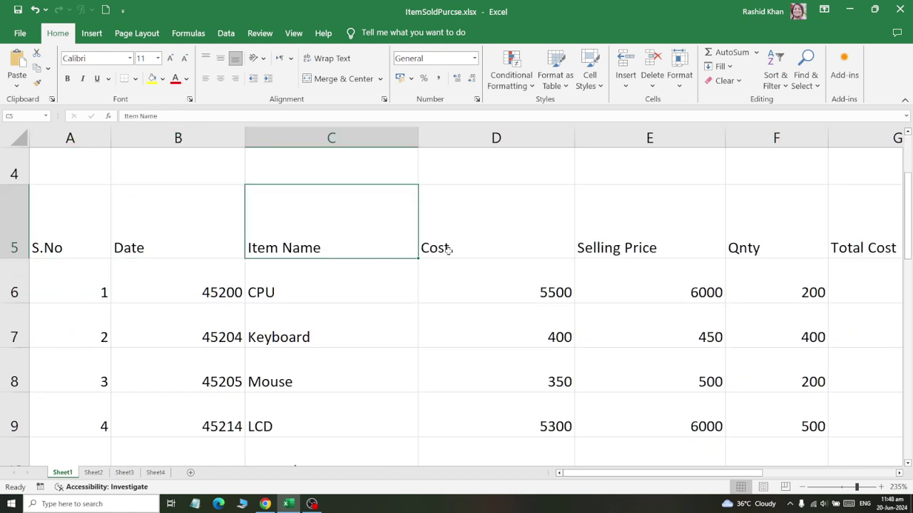
pyautogui.click(449, 251)
pyautogui.click(593, 239)
pyautogui.click(749, 235)
pyautogui.moveTo(831, 235); pyautogui.dragTo(643, 235)
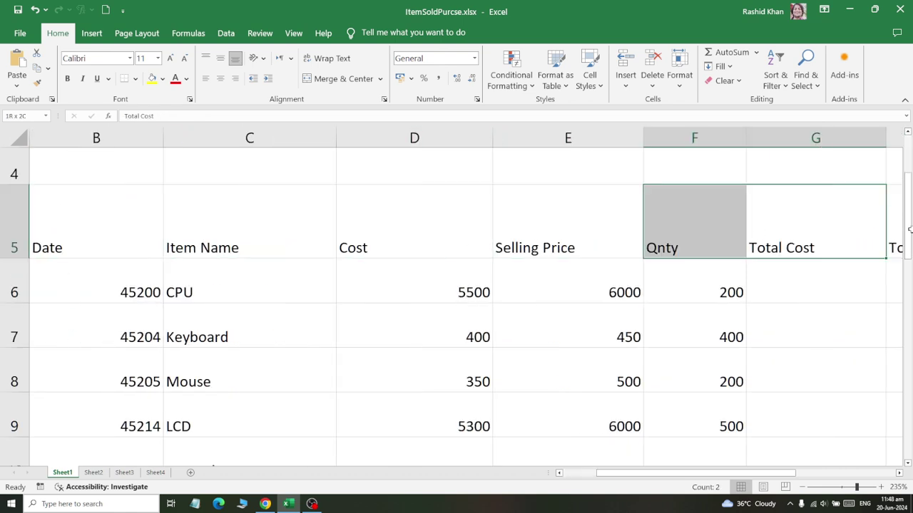
pyautogui.click(643, 235)
pyautogui.moveTo(758, 226); pyautogui.dragTo(731, 202)
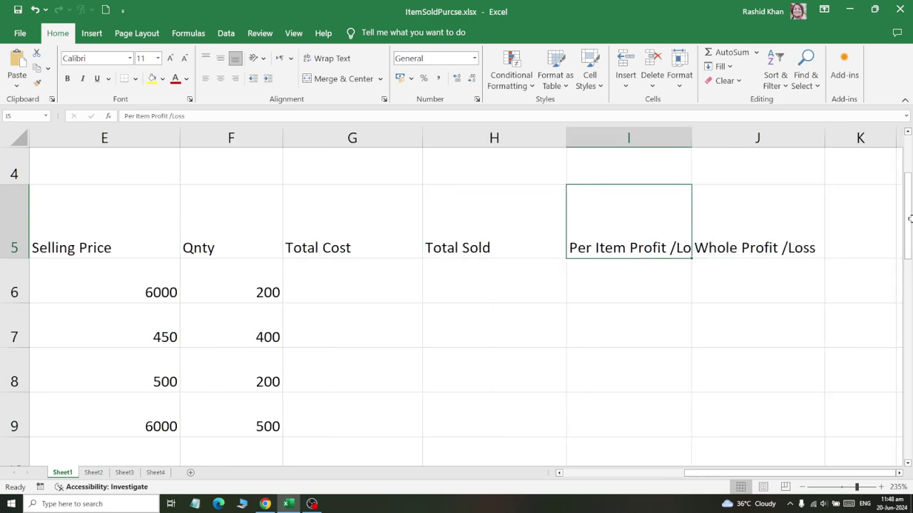
pyautogui.click(802, 224)
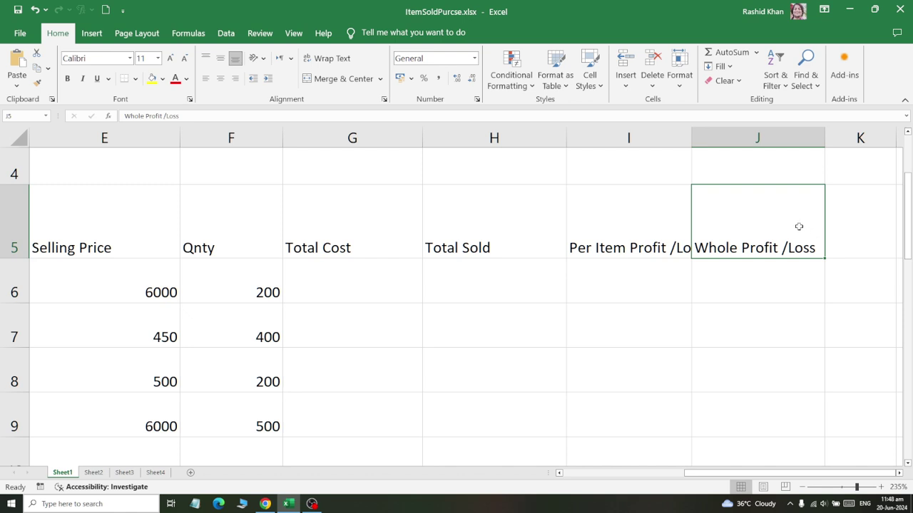
pyautogui.scroll(1, 741, 196)
pyautogui.scroll(-7, 741, 197)
pyautogui.scroll(4, 739, 198)
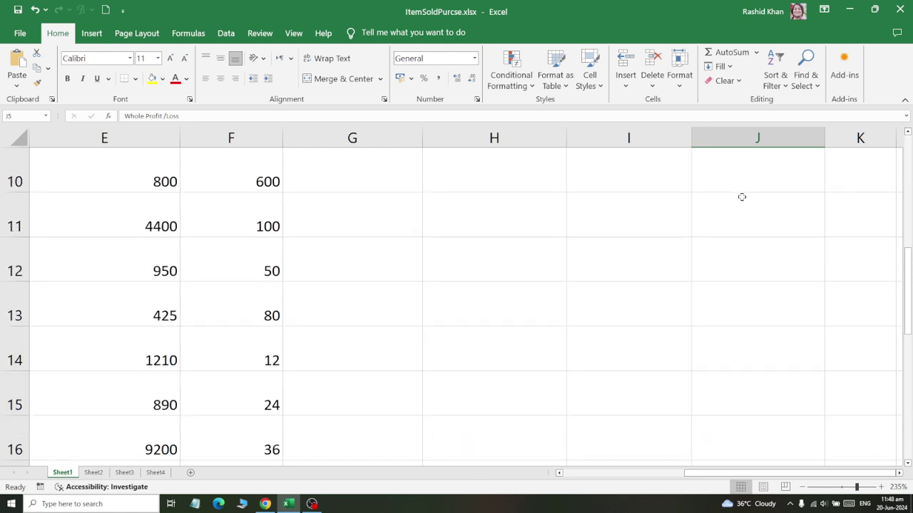
pyautogui.scroll(3, 740, 197)
pyautogui.scroll(-1, 738, 246)
pyautogui.moveTo(698, 225); pyautogui.dragTo(35, 221)
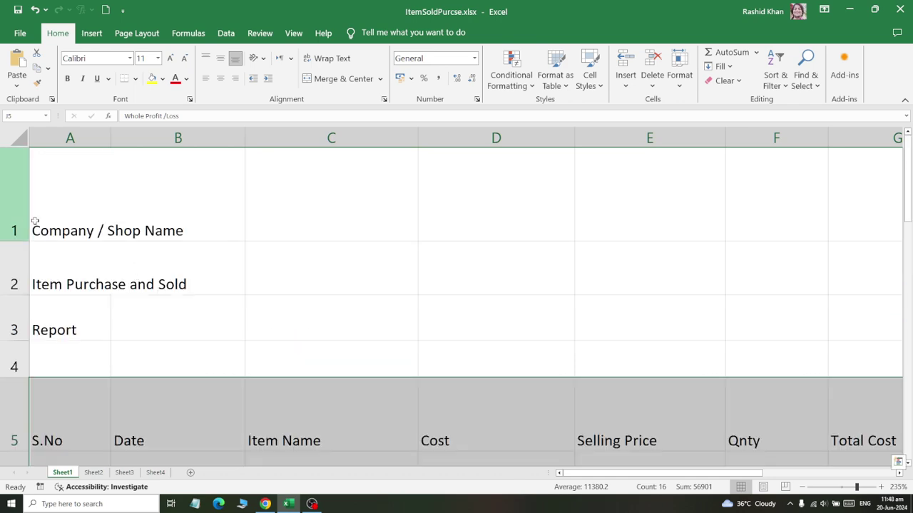
pyautogui.click(64, 200)
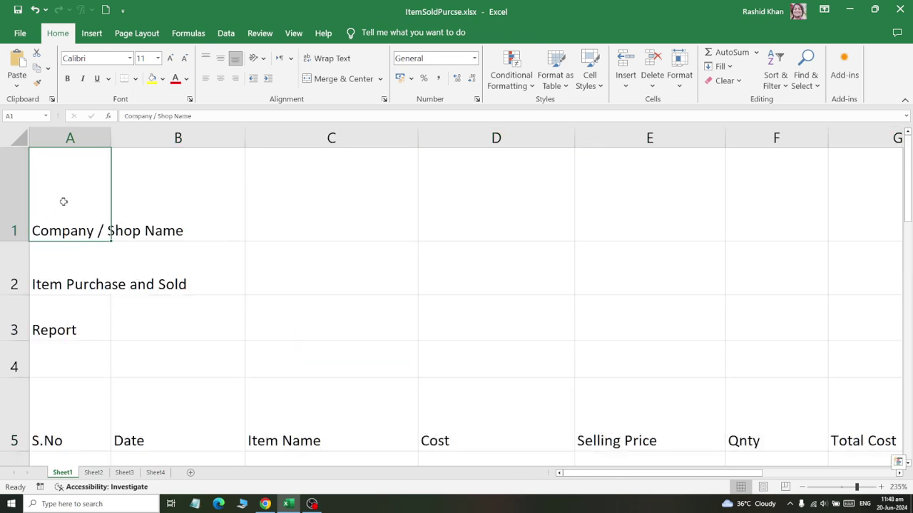
# Merge and centre A1:J1 and give Company / Shop Name the Title style in bold.
pyautogui.moveTo(72, 192); pyautogui.dragTo(837, 181)
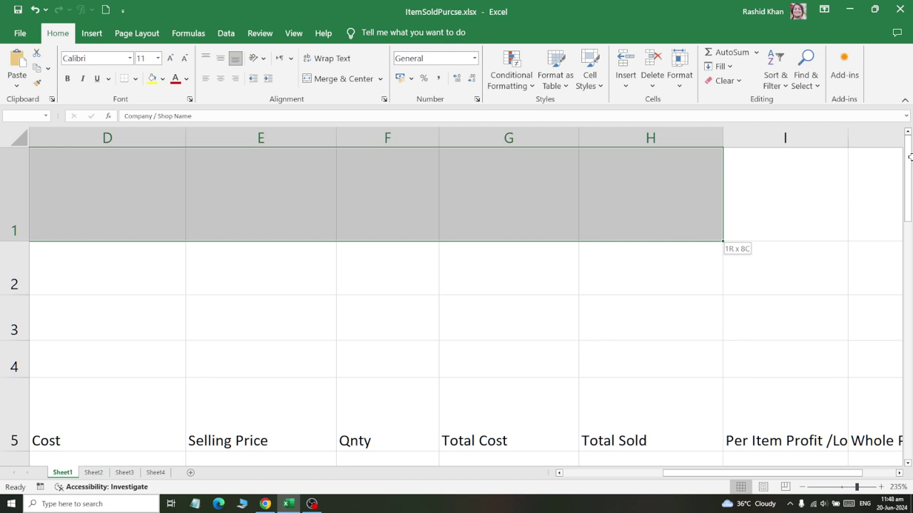
pyautogui.moveTo(757, 188); pyautogui.dragTo(757, 189)
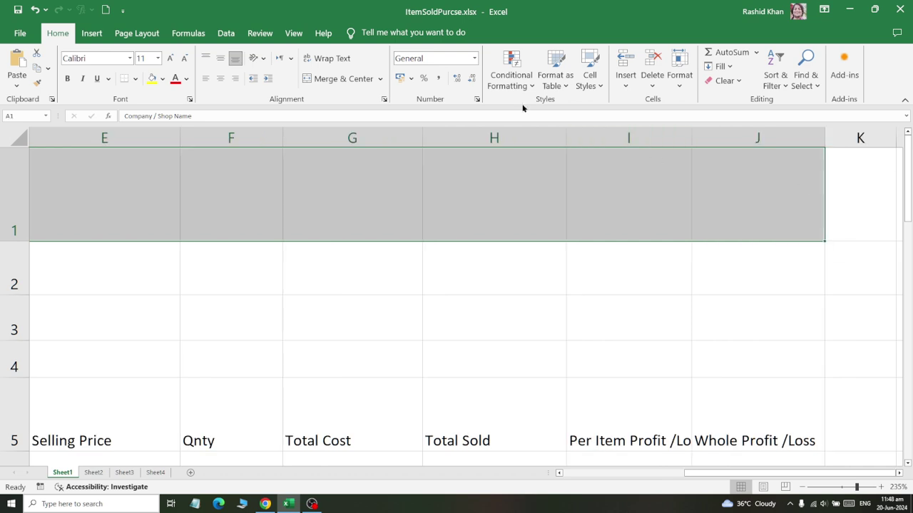
pyautogui.click(341, 78)
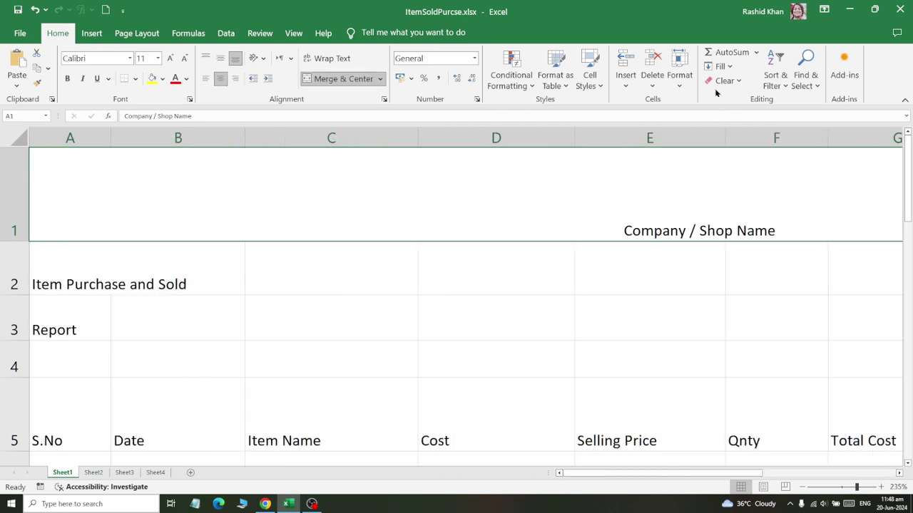
pyautogui.click(724, 81)
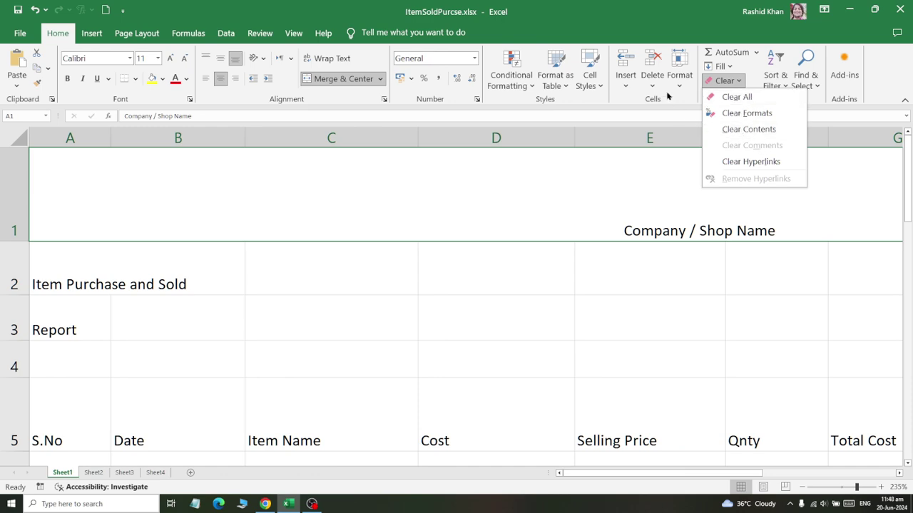
pyautogui.click(589, 82)
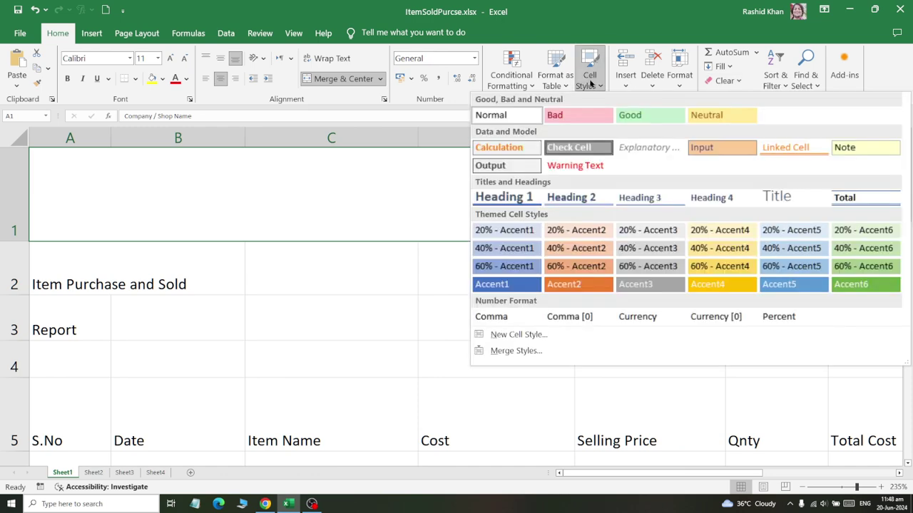
pyautogui.click(784, 196)
pyautogui.click(67, 78)
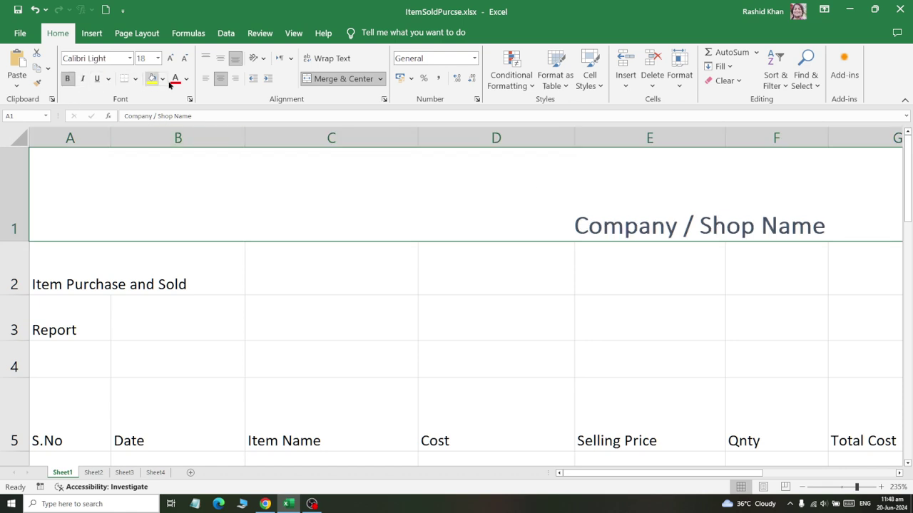
pyautogui.scroll(-2, 191, 236)
pyautogui.scroll(2, 141, 252)
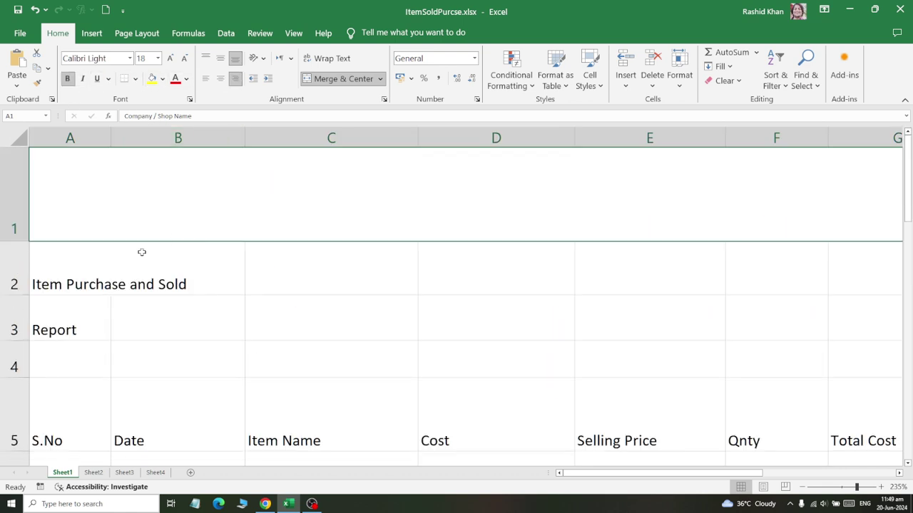
# Merge A2:J2 and make Item Purchase and Sold a centred 15-pt Heading 1.
pyautogui.moveTo(60, 278); pyautogui.dragTo(725, 257)
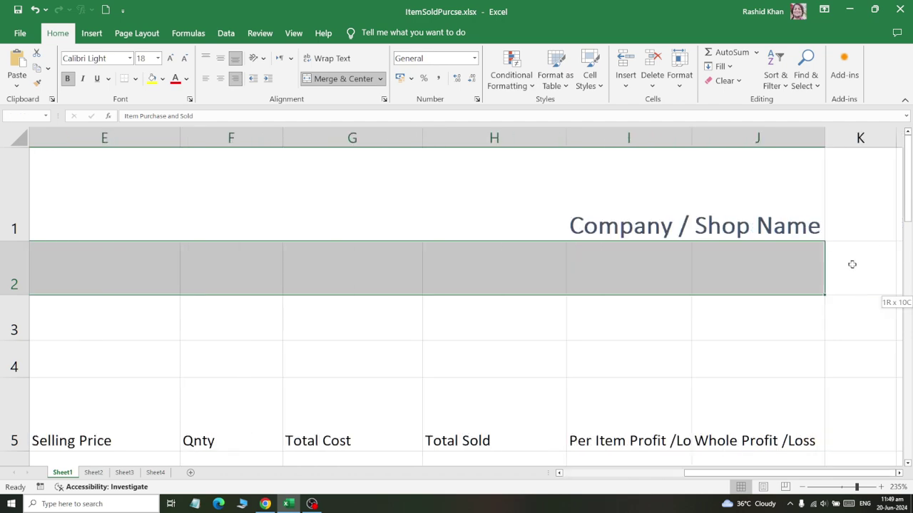
pyautogui.click(335, 78)
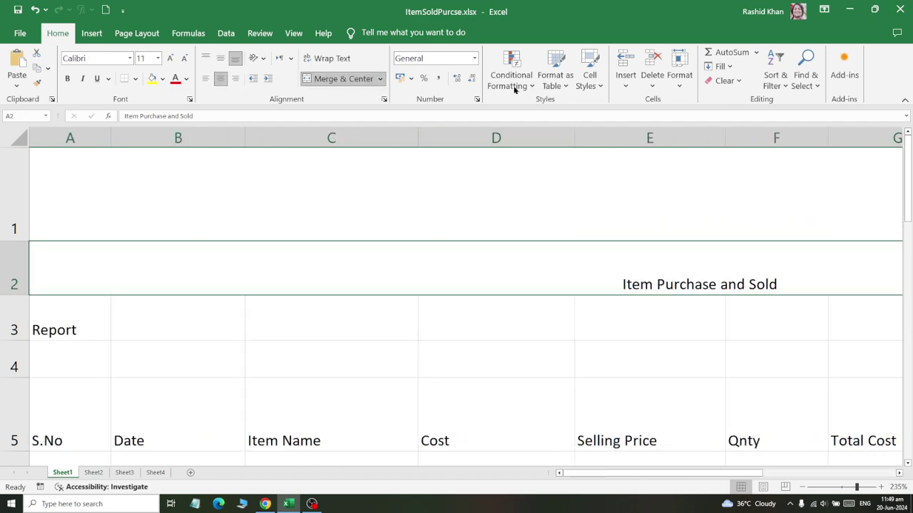
pyautogui.click(589, 78)
pyautogui.click(501, 196)
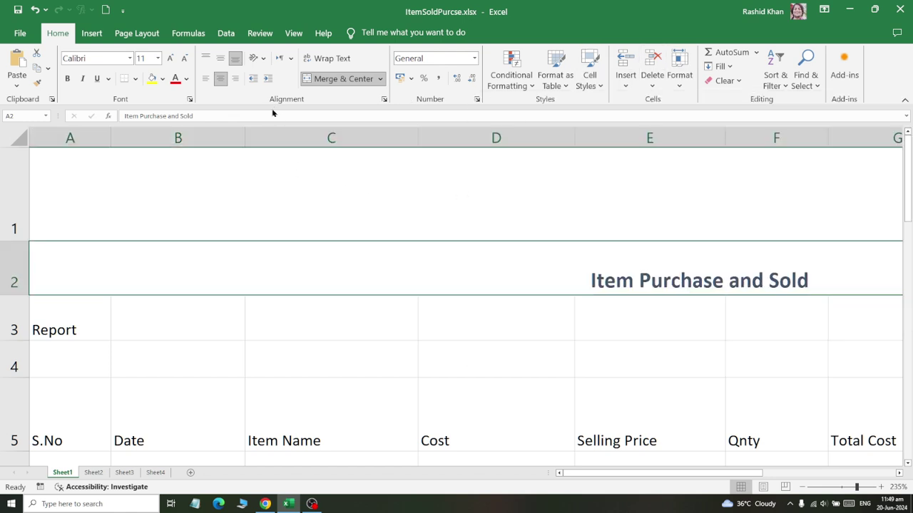
pyautogui.click(233, 80)
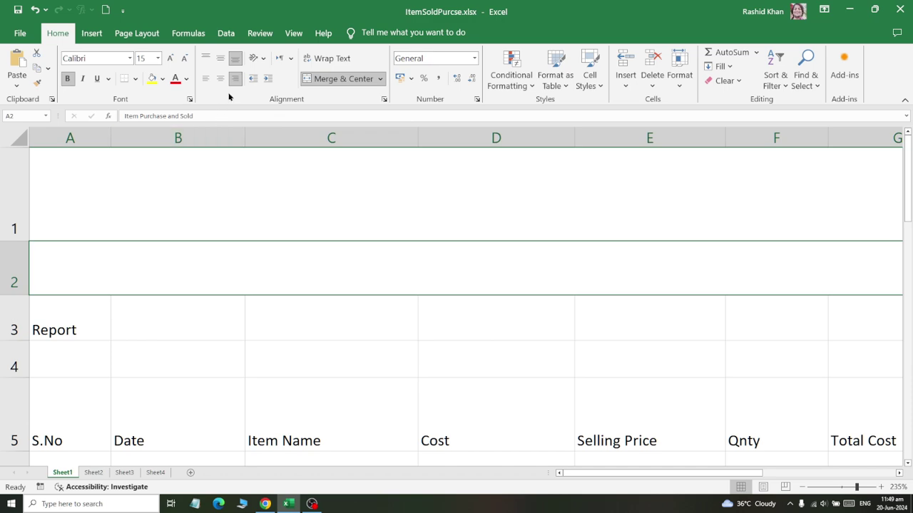
pyautogui.click(221, 79)
pyautogui.scroll(-2, 438, 230)
pyautogui.scroll(2, 437, 232)
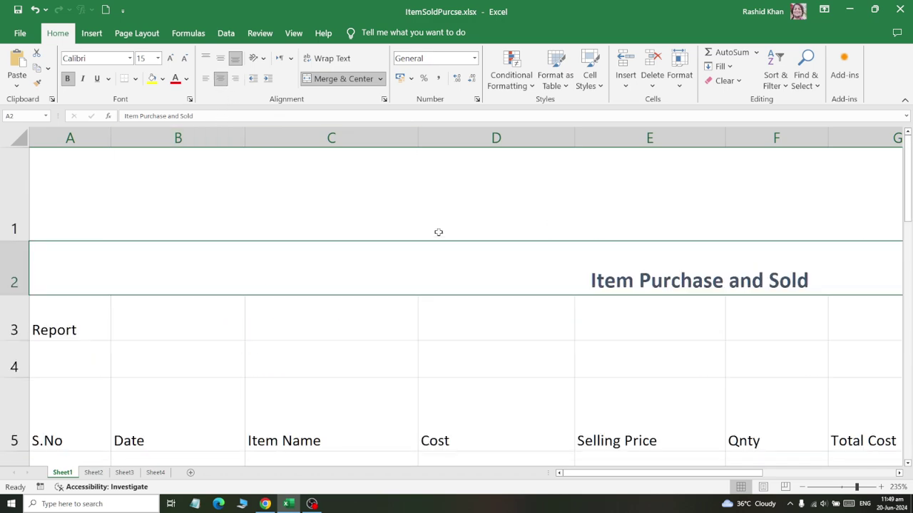
pyautogui.scroll(-3, 438, 233)
pyautogui.scroll(-2, 438, 232)
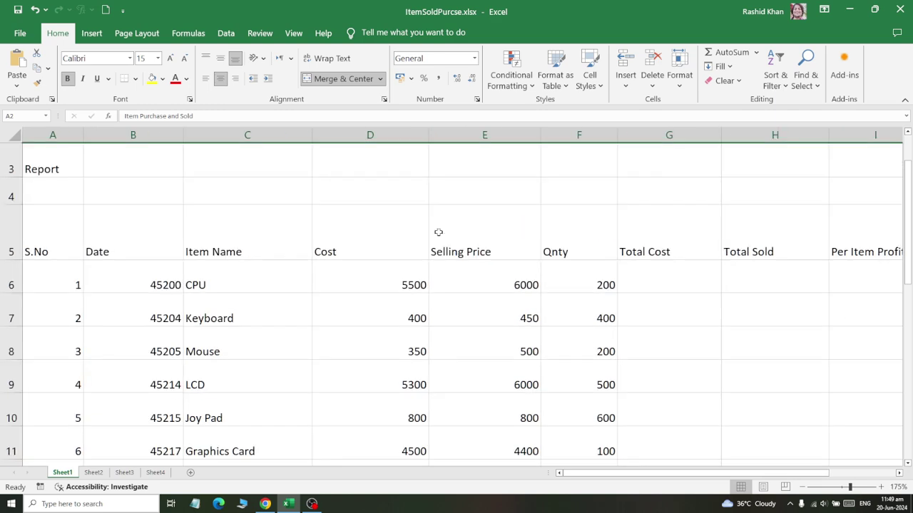
pyautogui.scroll(-1, 438, 232)
pyautogui.scroll(-1, 438, 232)
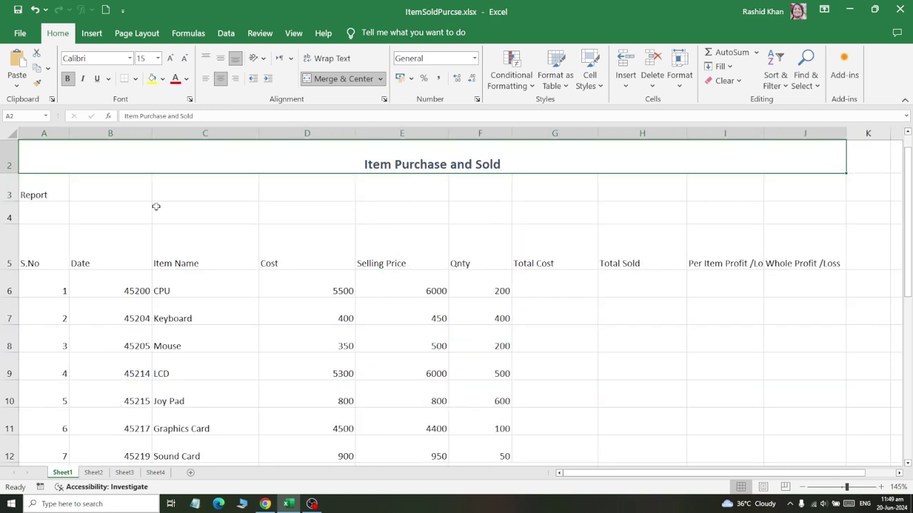
# Merge and centre A3:J3 and give Report the Explanatory style at size 18.
pyautogui.moveTo(34, 195); pyautogui.dragTo(780, 186)
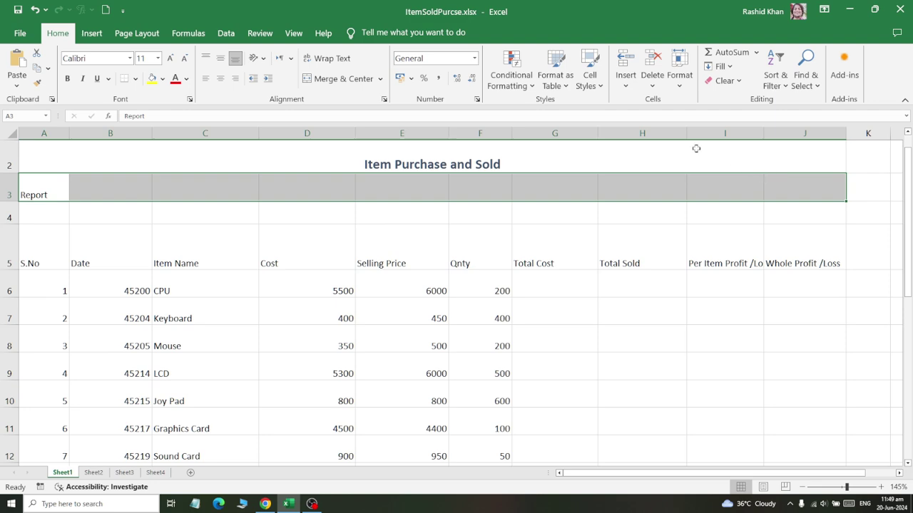
pyautogui.click(308, 78)
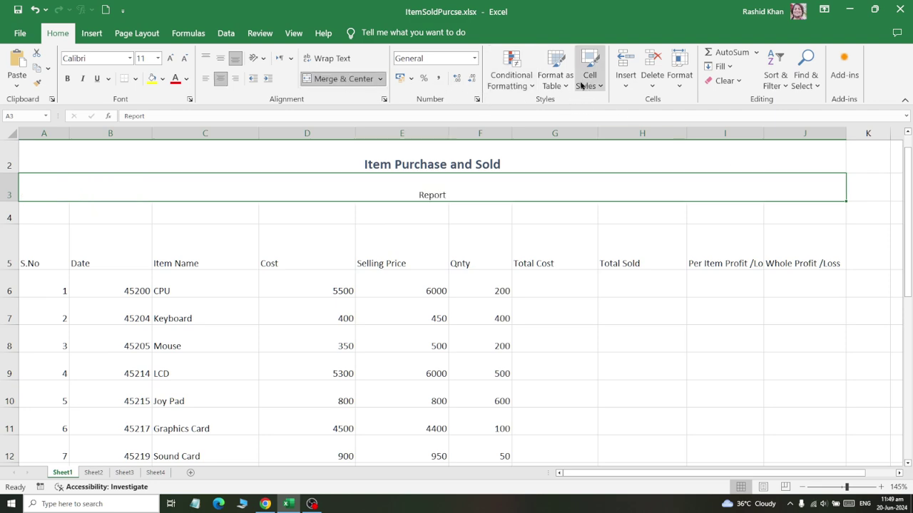
pyautogui.click(581, 84)
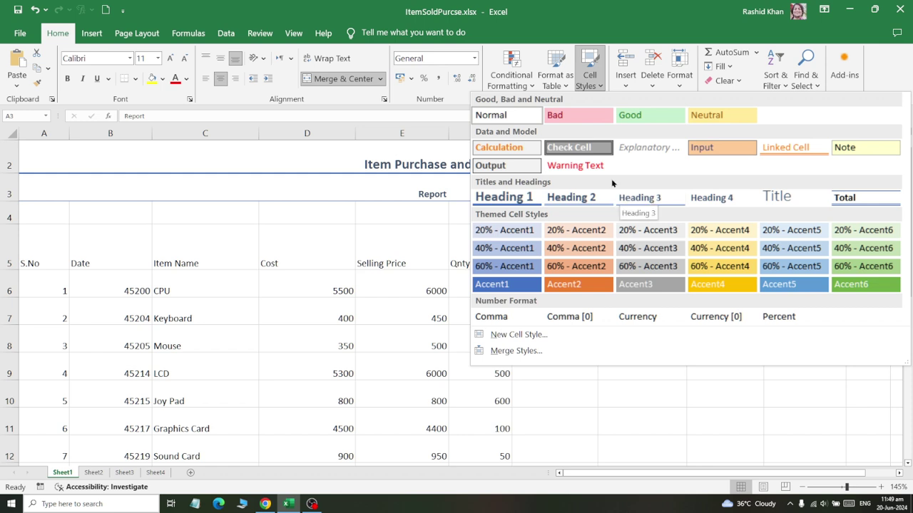
pyautogui.click(631, 148)
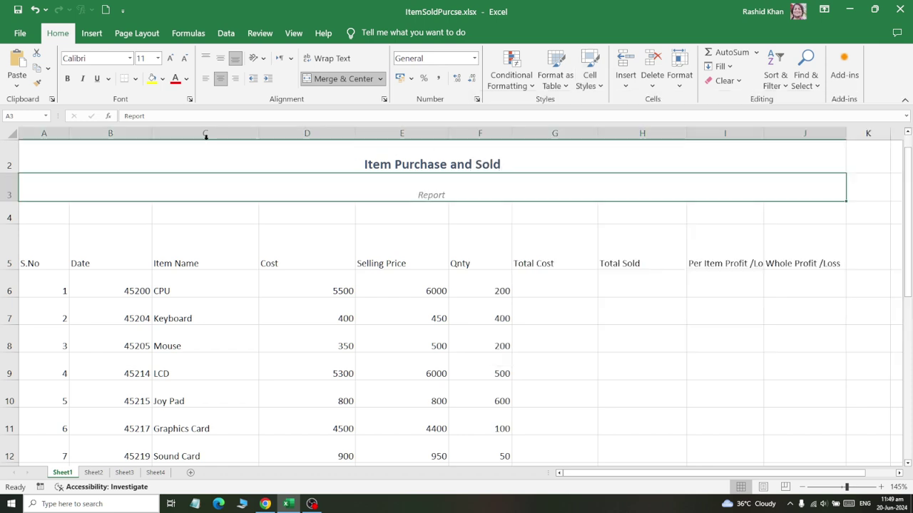
pyautogui.click(169, 57)
pyautogui.click(170, 58)
pyautogui.click(170, 58)
pyautogui.click(170, 58)
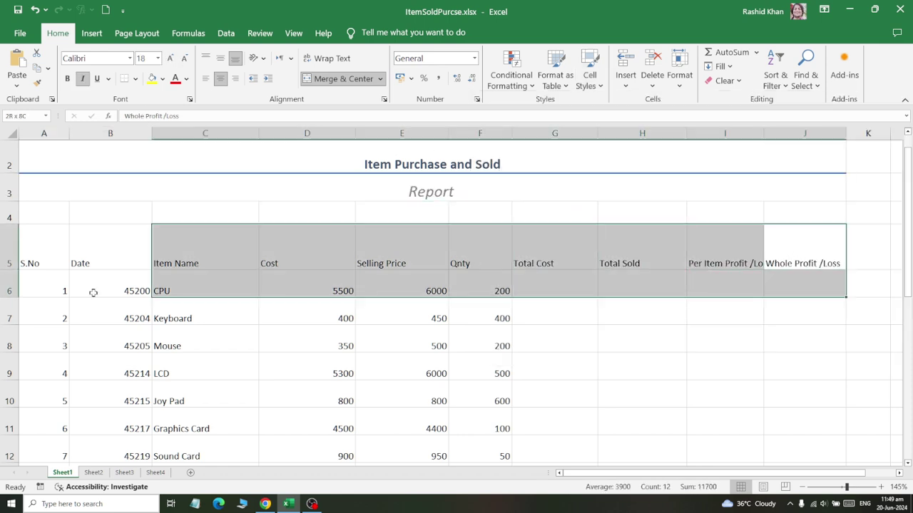
# Give the row 5 headers the Heading 2 style, centred horizontally and vertically.
pyautogui.moveTo(787, 251); pyautogui.dragTo(32, 250)
pyautogui.click(587, 90)
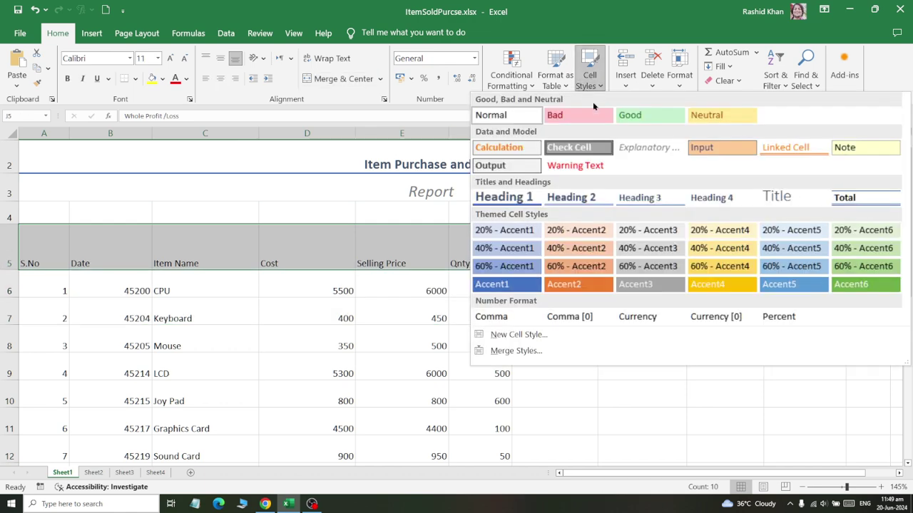
pyautogui.click(556, 196)
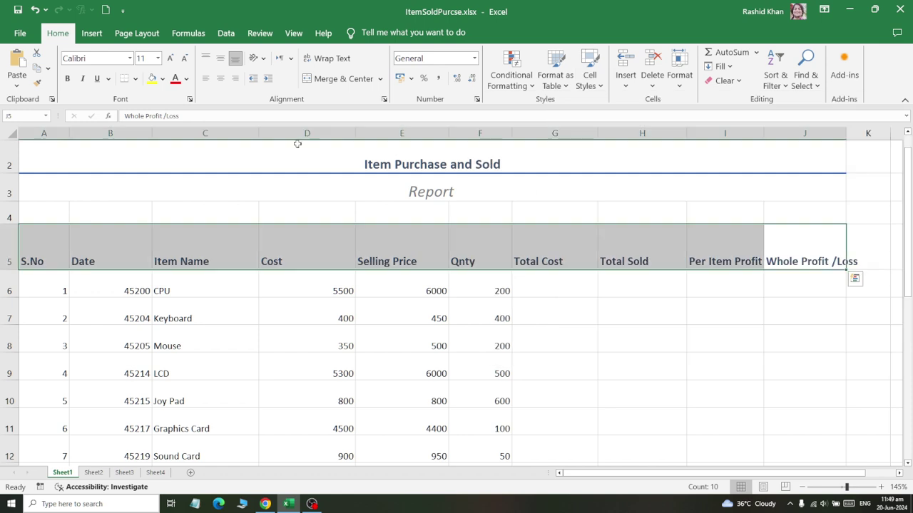
pyautogui.click(222, 77)
pyautogui.click(219, 63)
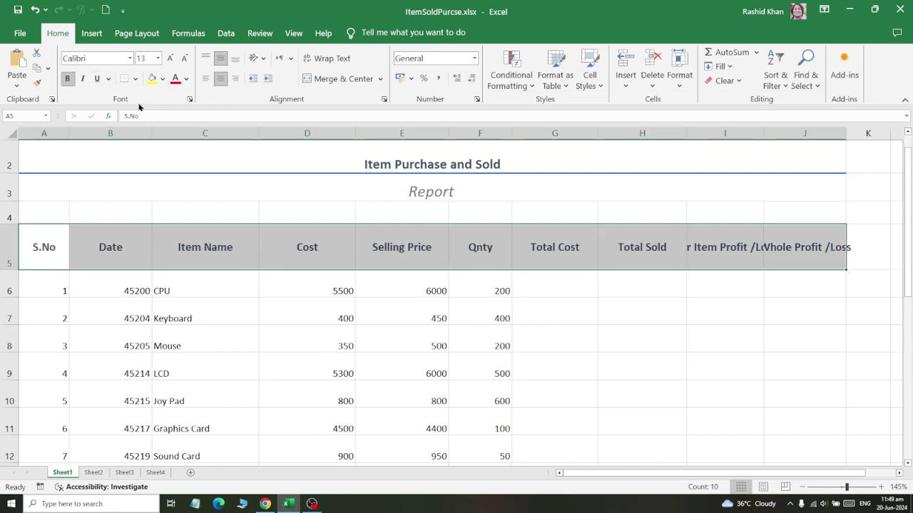
# Add All Borders and a Thick Outside Border to the header row.
pyautogui.click(134, 79)
pyautogui.click(149, 193)
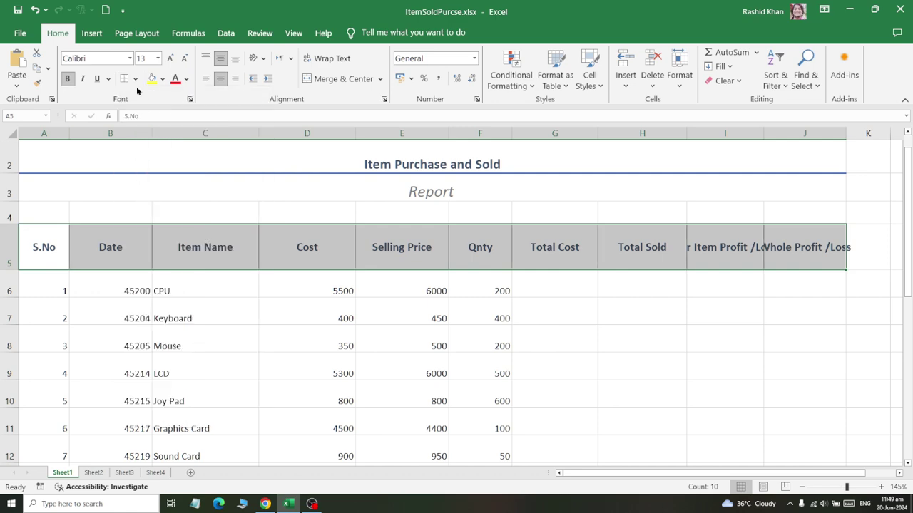
pyautogui.click(135, 78)
pyautogui.click(149, 226)
pyautogui.moveTo(48, 286)
pyautogui.mouseDown()
pyautogui.moveTo(766, 415)
pyautogui.moveTo(770, 432)
pyautogui.mouseUp()
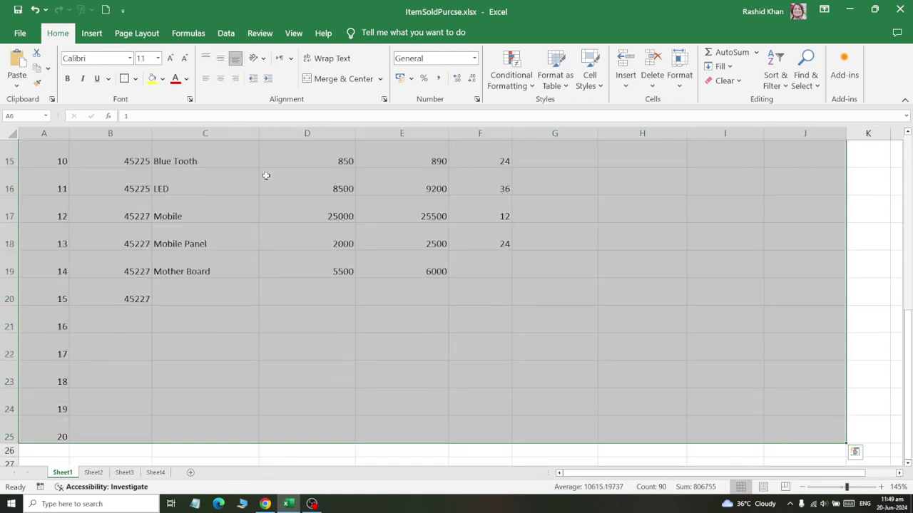
# Set A6:J25 to 14-pt centred text with all borders and a thick outline.
pyautogui.hotkey('ctrl', 'shift', '.')
pyautogui.hotkey('ctrl', 'shift', '.')
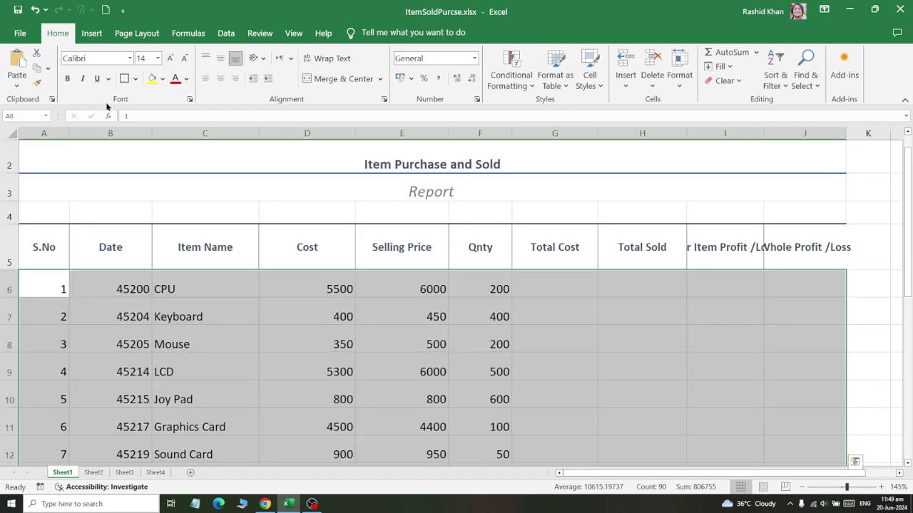
pyautogui.click(135, 79)
pyautogui.click(143, 190)
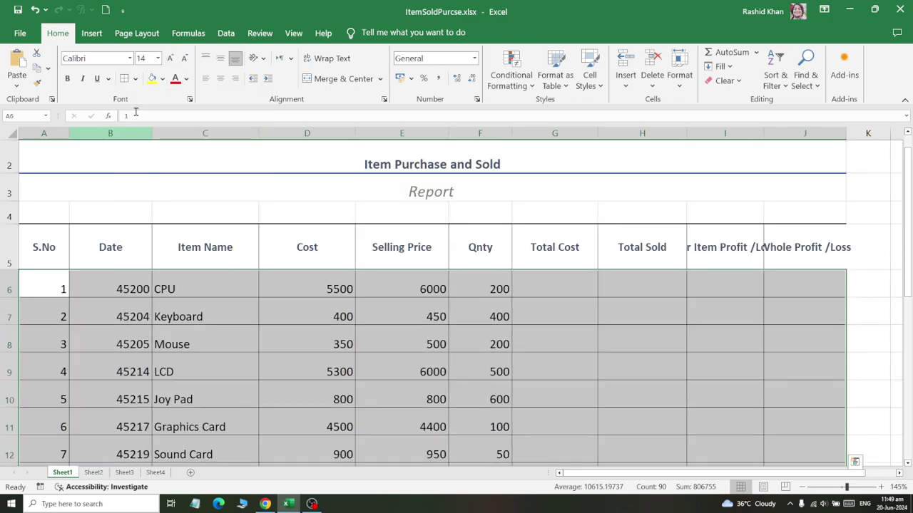
pyautogui.click(134, 79)
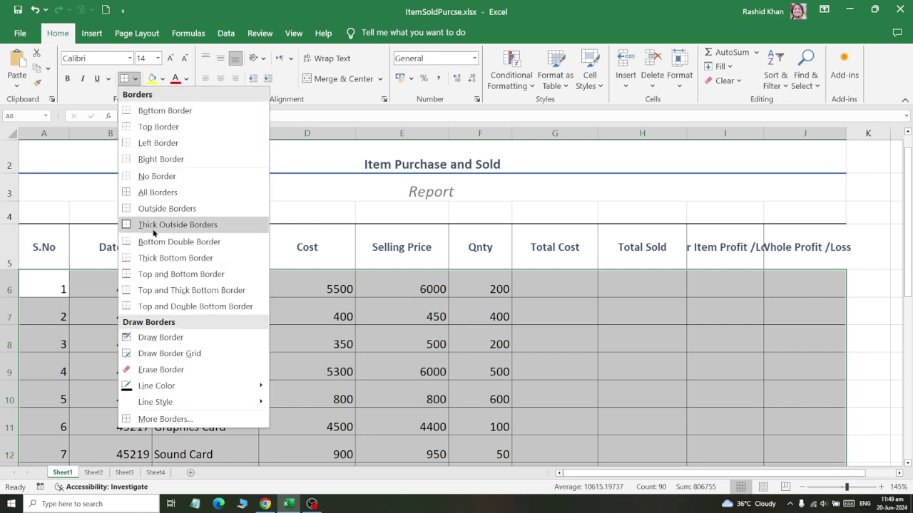
pyautogui.click(147, 222)
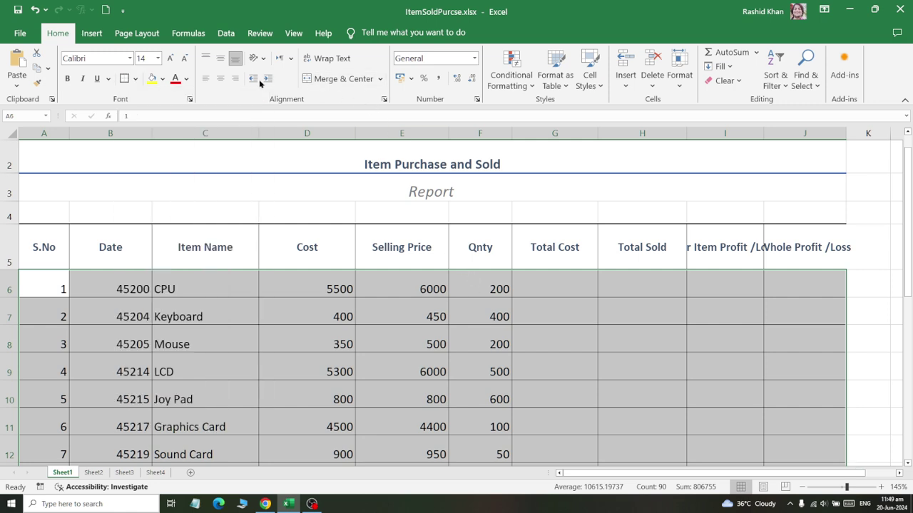
pyautogui.click(221, 80)
# Format the Date column as Short Date, e.g. 01-10-2023.
pyautogui.moveTo(107, 285)
pyautogui.mouseDown()
pyautogui.moveTo(112, 482)
pyautogui.moveTo(91, 421)
pyautogui.mouseUp()
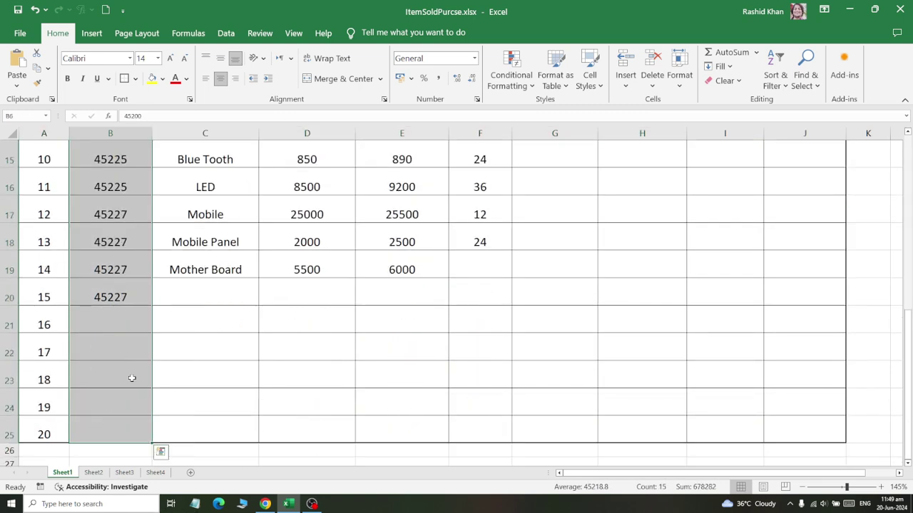
pyautogui.click(474, 58)
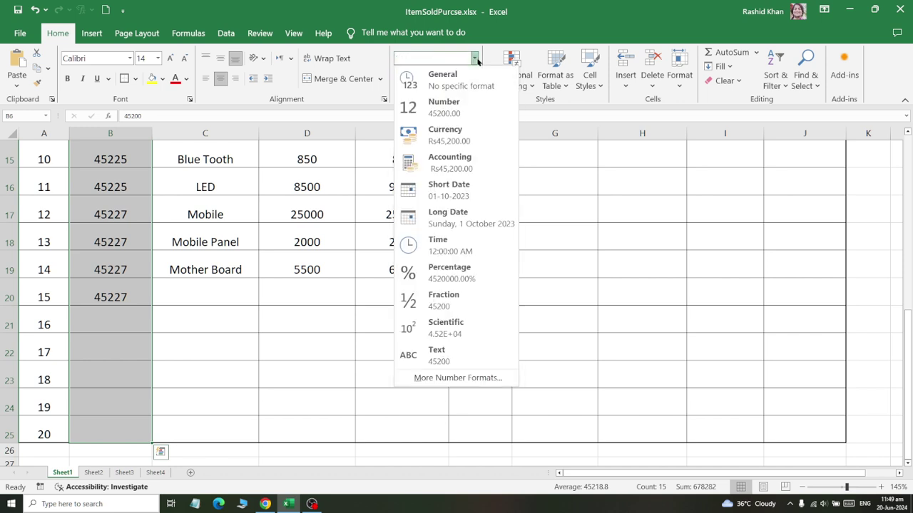
pyautogui.click(455, 187)
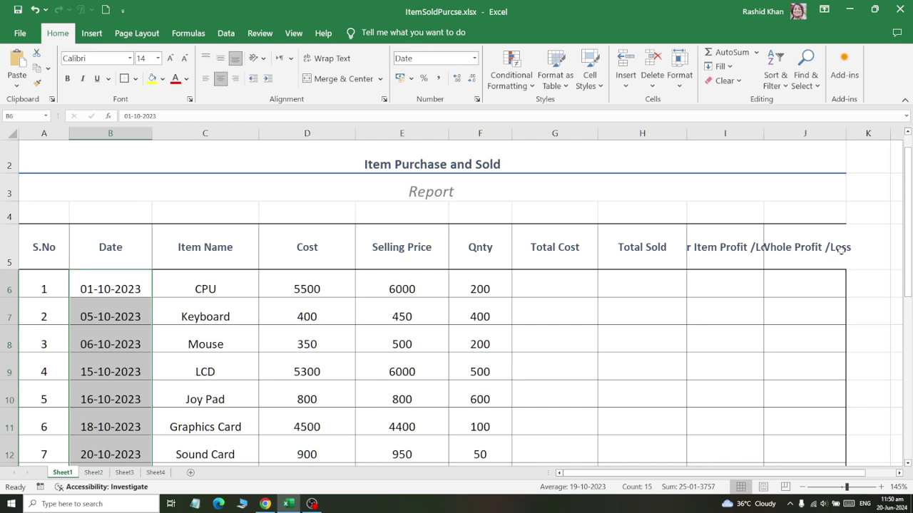
# Wrap the row 5 header labels so long headings fit on two lines.
pyautogui.moveTo(841, 249); pyautogui.dragTo(32, 248)
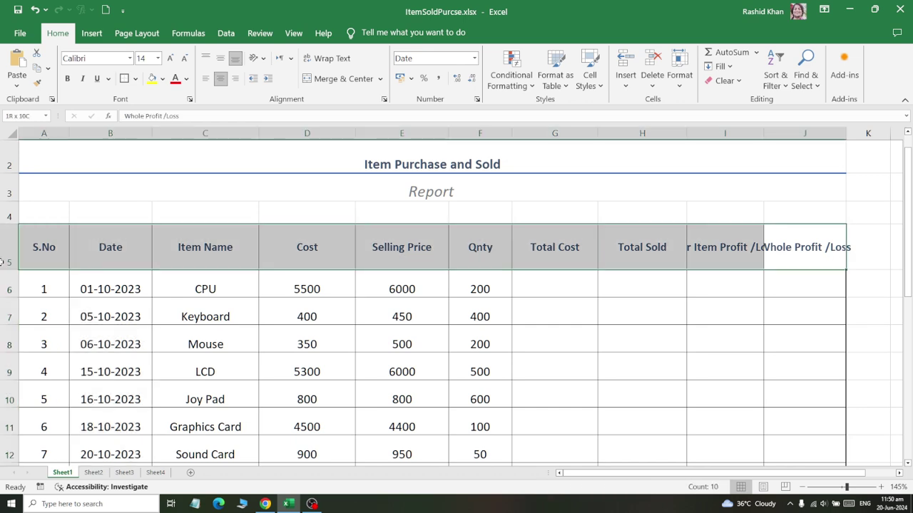
pyautogui.click(326, 59)
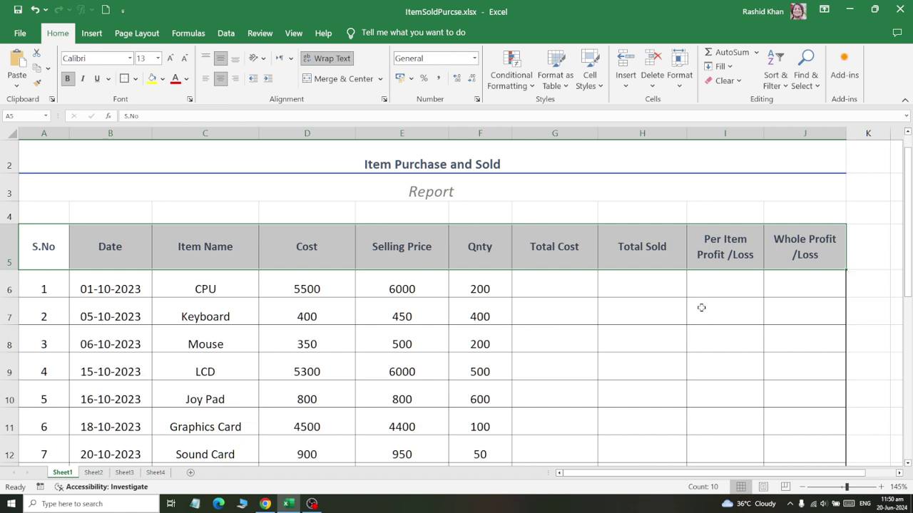
pyautogui.click(642, 311)
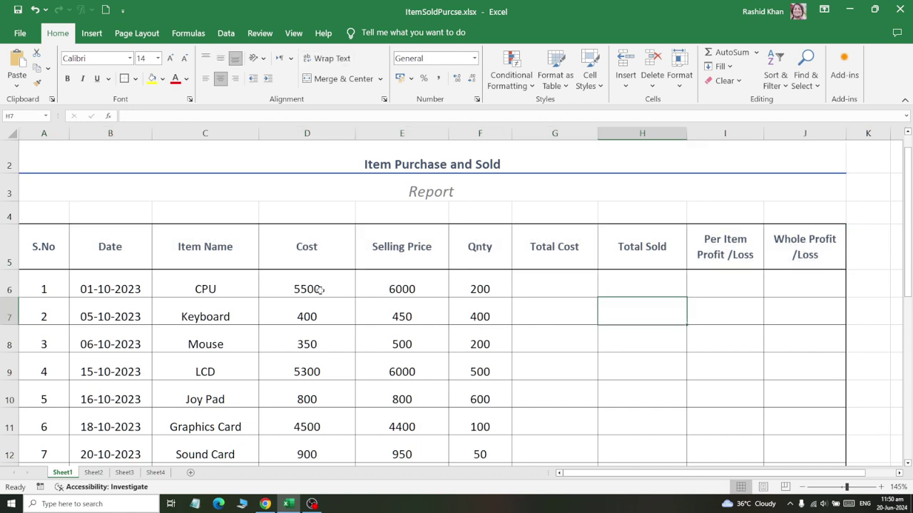
pyautogui.moveTo(319, 289)
pyautogui.mouseDown()
pyautogui.moveTo(398, 500)
pyautogui.moveTo(375, 430)
pyautogui.mouseUp()
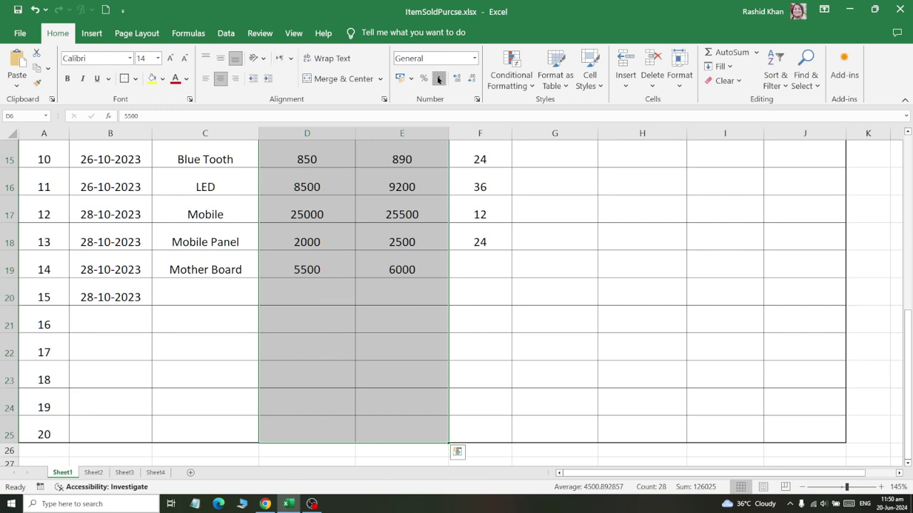
# Apply Comma Style to Cost and Selling Price (D6:E25) and to columns G6:J25.
pyautogui.click(439, 79)
pyautogui.moveTo(562, 275)
pyautogui.mouseDown()
pyautogui.moveTo(790, 420)
pyautogui.moveTo(795, 492)
pyautogui.mouseUp()
pyautogui.moveTo(780, 415); pyautogui.dragTo(779, 416)
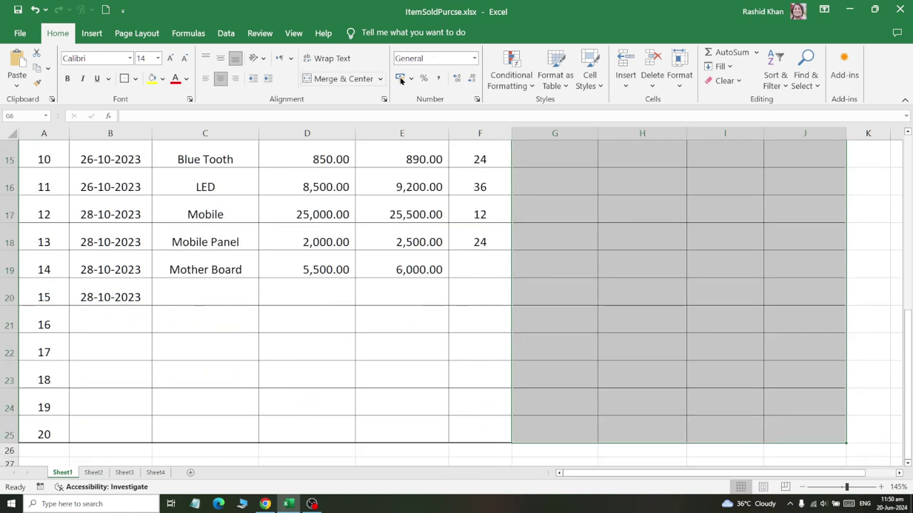
pyautogui.click(439, 78)
pyautogui.scroll(5, 607, 287)
pyautogui.click(364, 287)
pyautogui.scroll(1, 598, 260)
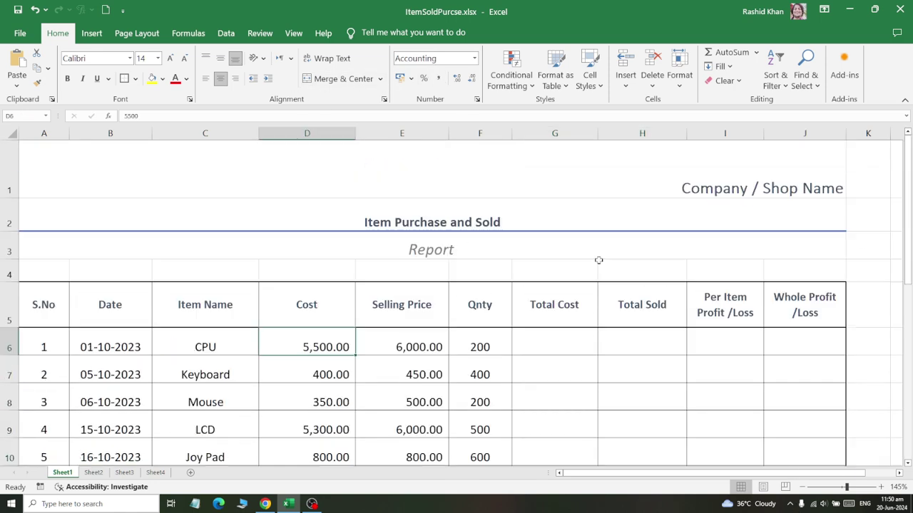
pyautogui.keyDown('ctrl'); pyautogui.scroll(-2, 546, 266); pyautogui.keyUp('ctrl')
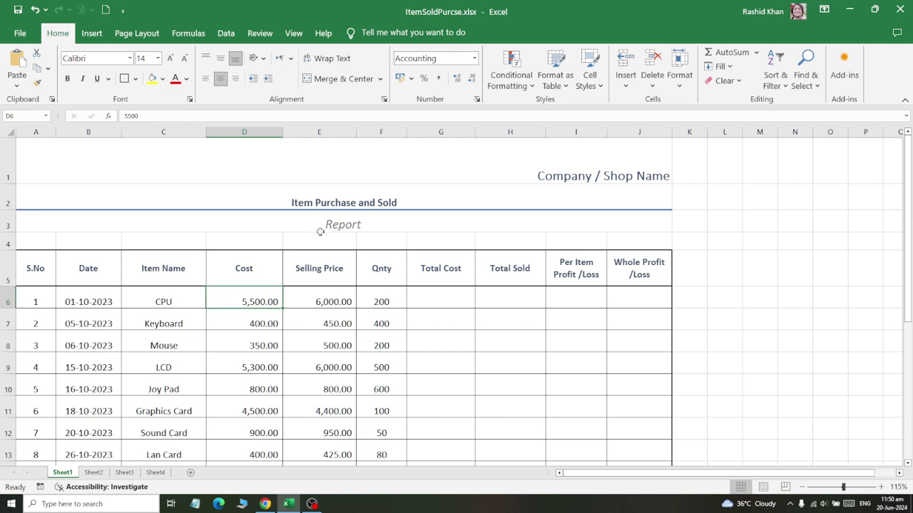
pyautogui.moveTo(57, 297)
pyautogui.mouseDown()
pyautogui.moveTo(179, 307)
pyautogui.moveTo(228, 291)
pyautogui.moveTo(382, 285)
pyautogui.moveTo(259, 301)
pyautogui.moveTo(338, 291)
pyautogui.mouseUp()
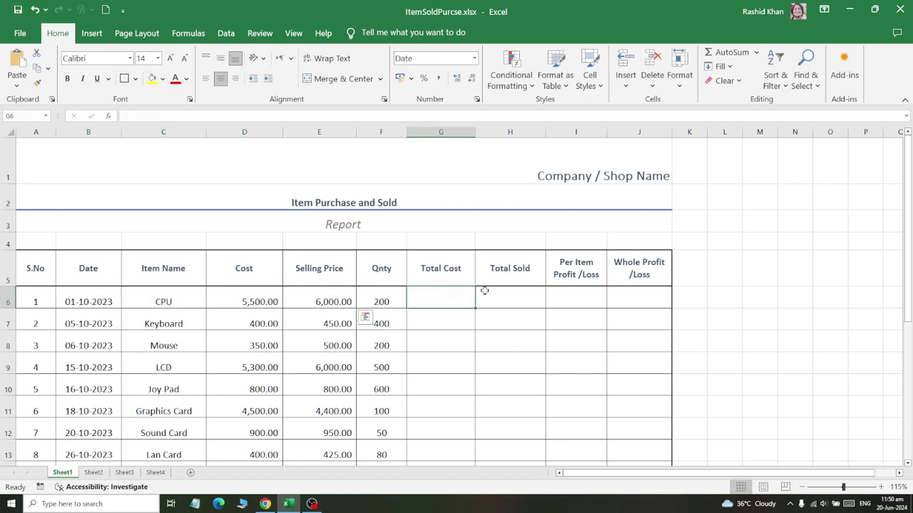
pyautogui.moveTo(457, 296); pyautogui.dragTo(533, 422)
pyautogui.scroll(3, 503, 363)
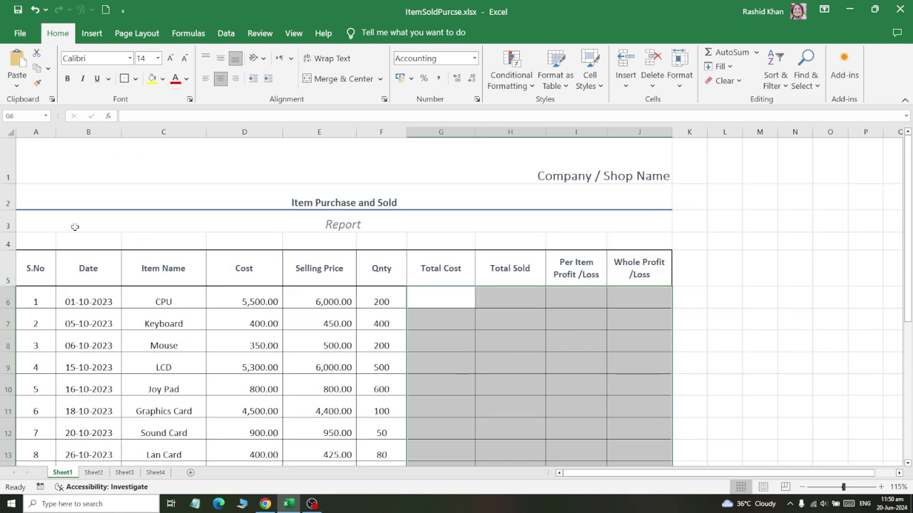
# Fill the Company / Shop Name band dark brown with white text.
pyautogui.click(119, 175)
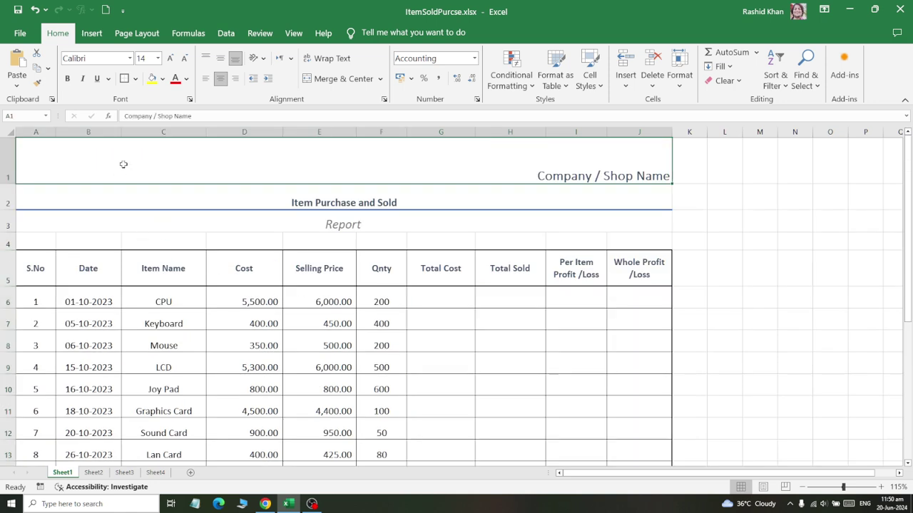
pyautogui.click(162, 80)
pyautogui.click(205, 167)
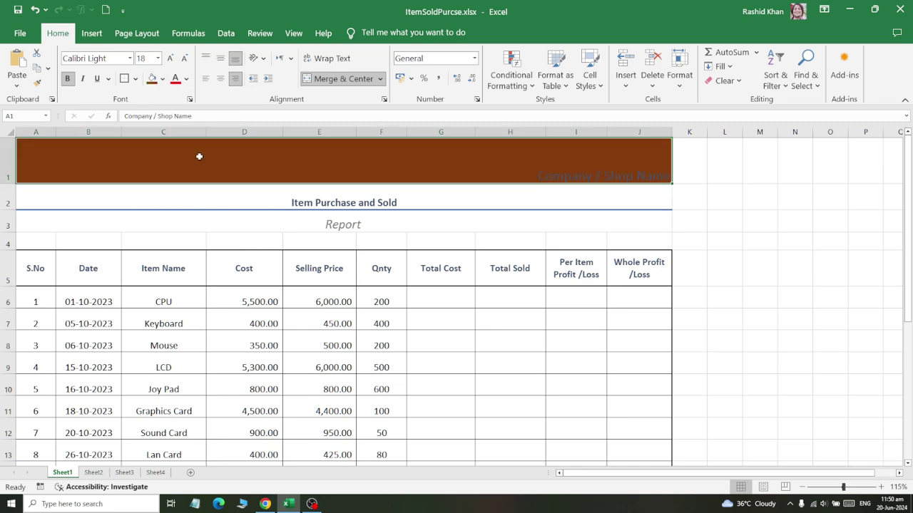
pyautogui.click(185, 81)
pyautogui.click(174, 129)
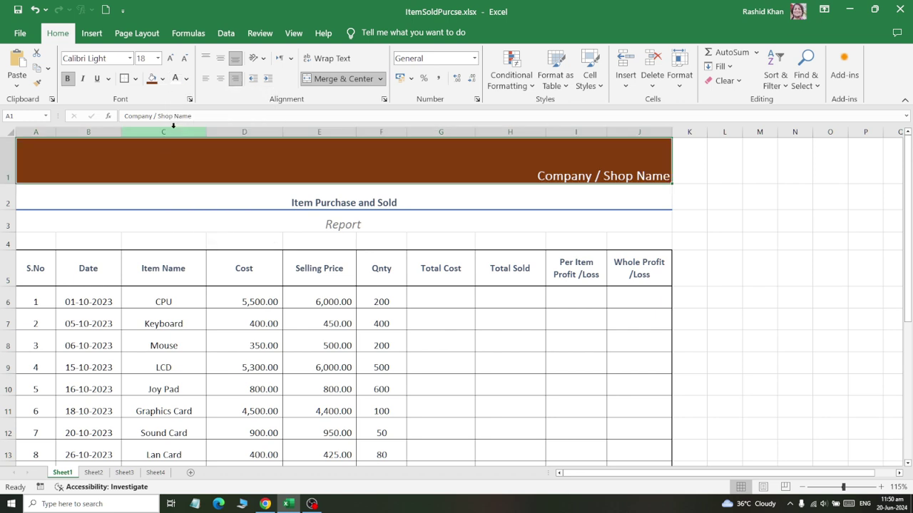
# Fill the Report row in row 3 light peach.
pyautogui.click(176, 193)
pyautogui.click(162, 80)
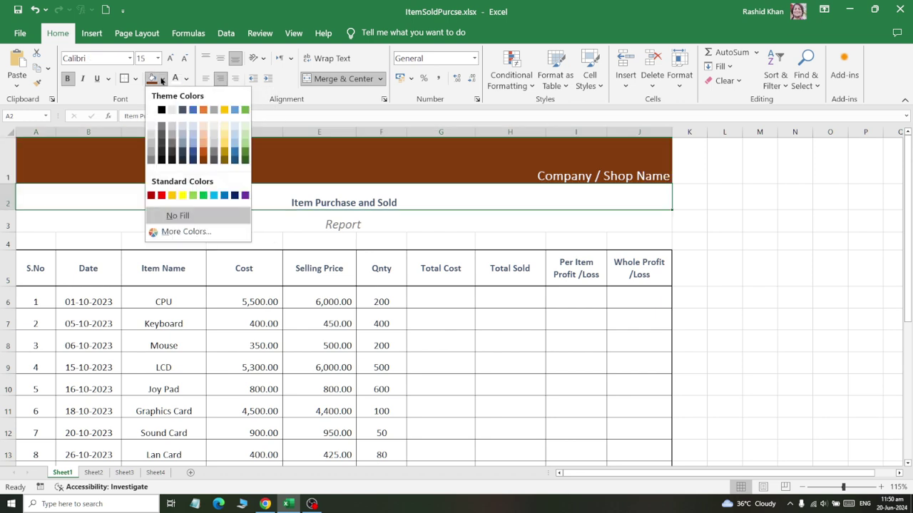
pyautogui.click(72, 217)
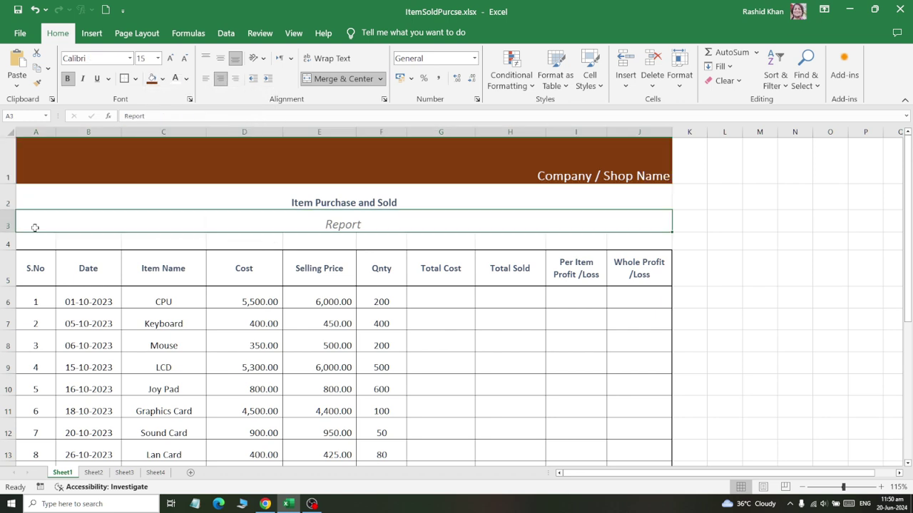
pyautogui.click(162, 79)
pyautogui.click(202, 134)
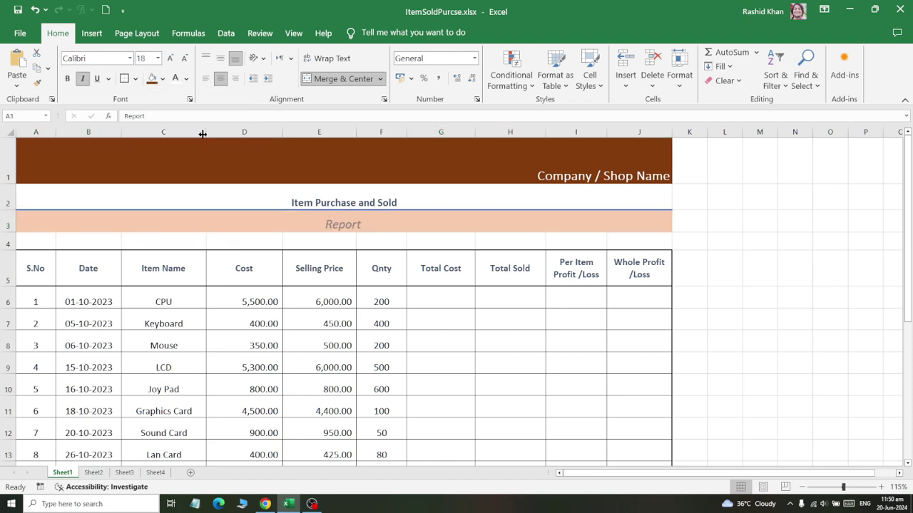
pyautogui.moveTo(42, 268); pyautogui.dragTo(633, 273)
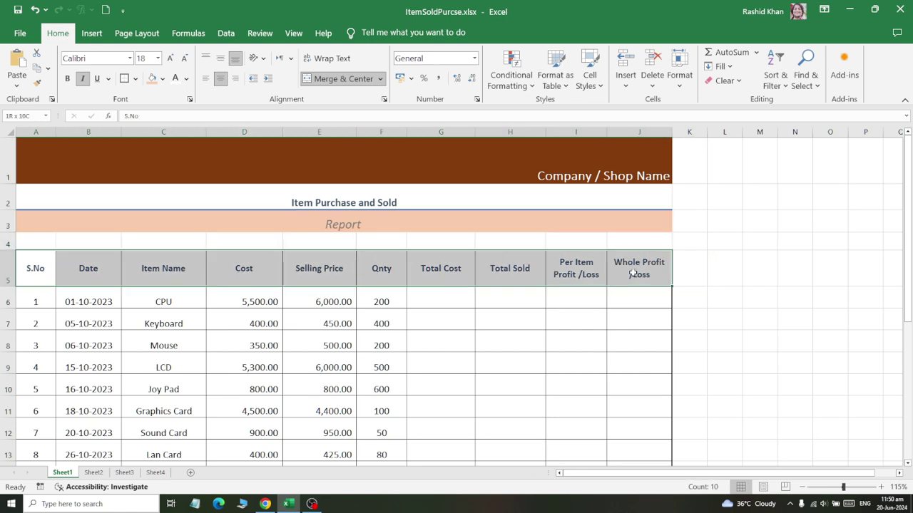
# Fill the A5:J5 column header row dark brown, then select the Keyboard row.
pyautogui.click(162, 80)
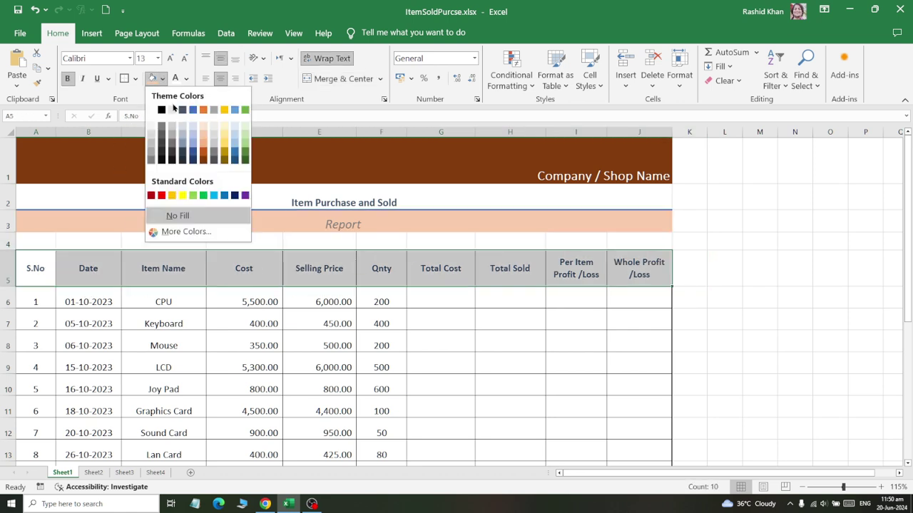
pyautogui.click(204, 162)
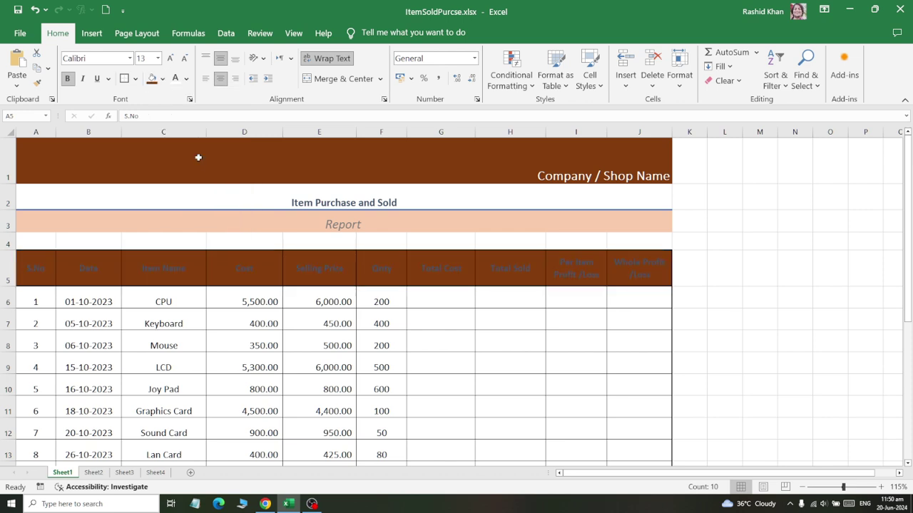
pyautogui.click(179, 358)
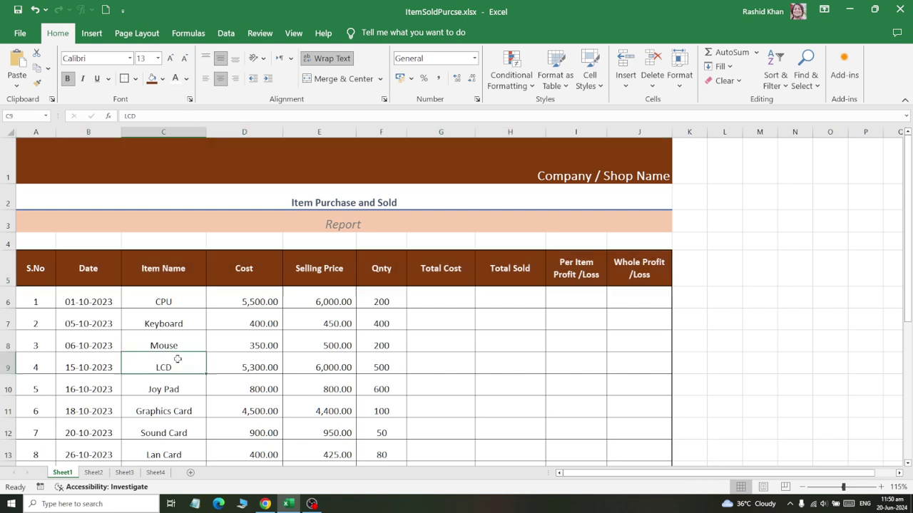
pyautogui.moveTo(24, 323); pyautogui.dragTo(613, 313)
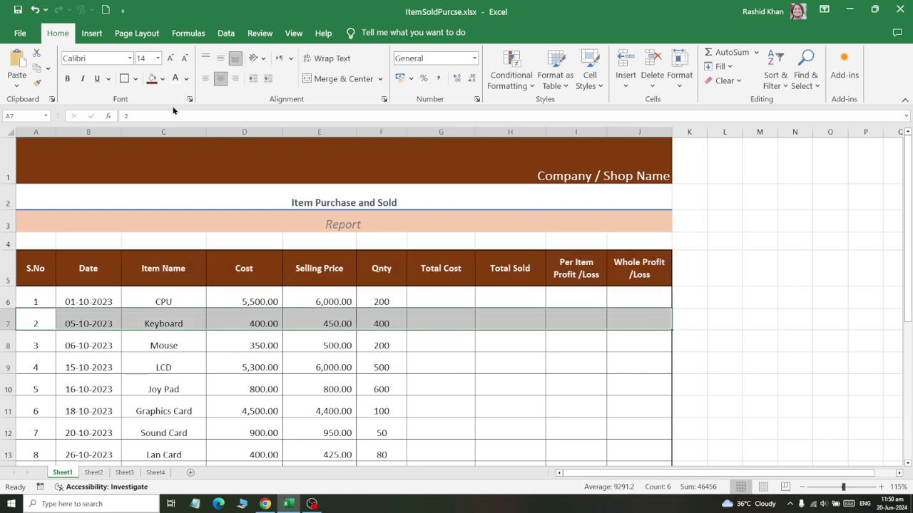
# Give the Keyboard and LCD rows (A7:J7, A9:J9) a light peach fill.
pyautogui.click(163, 78)
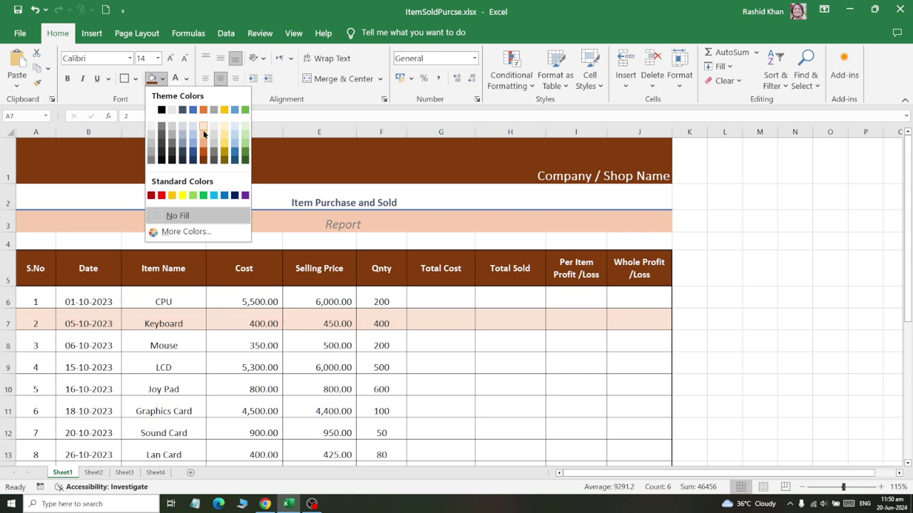
pyautogui.click(204, 145)
pyautogui.moveTo(25, 360); pyautogui.dragTo(669, 364)
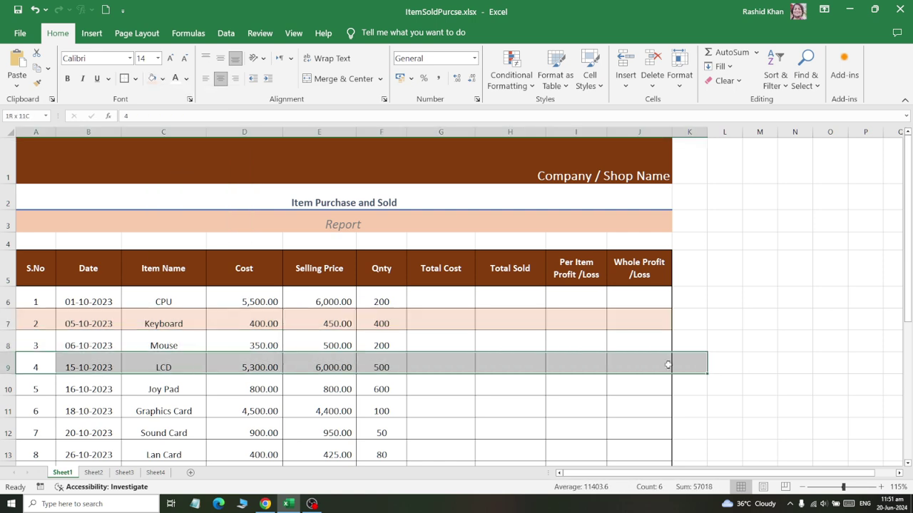
pyautogui.click(152, 78)
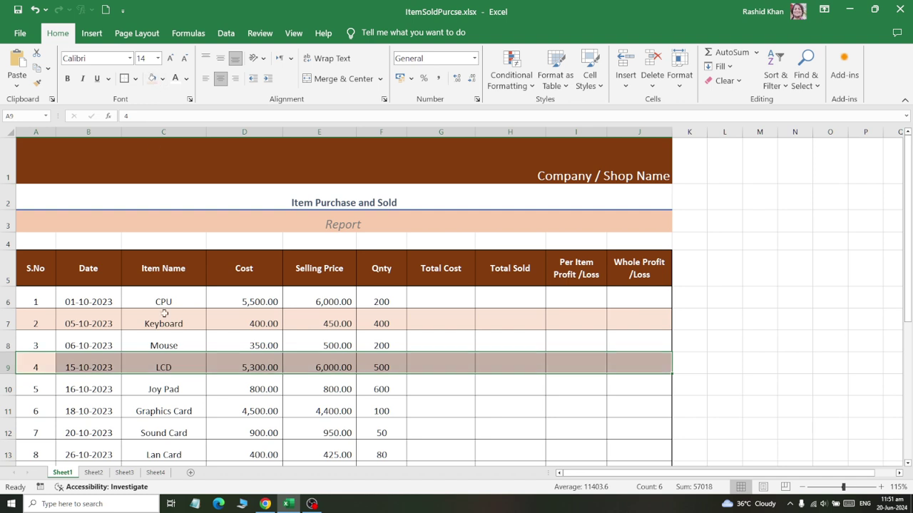
# Apply the same light peach fill to the Graphics Card and Lan Card rows (A11:J11, A13:J13).
pyautogui.scroll(-1, 164, 314)
pyautogui.click(63, 314)
pyautogui.moveTo(65, 315); pyautogui.dragTo(624, 301)
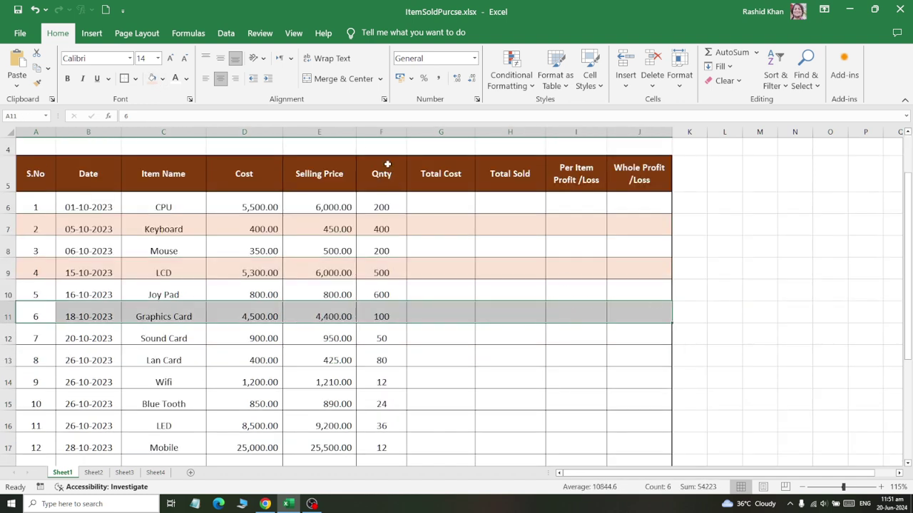
pyautogui.click(152, 78)
pyautogui.moveTo(36, 365); pyautogui.dragTo(638, 359)
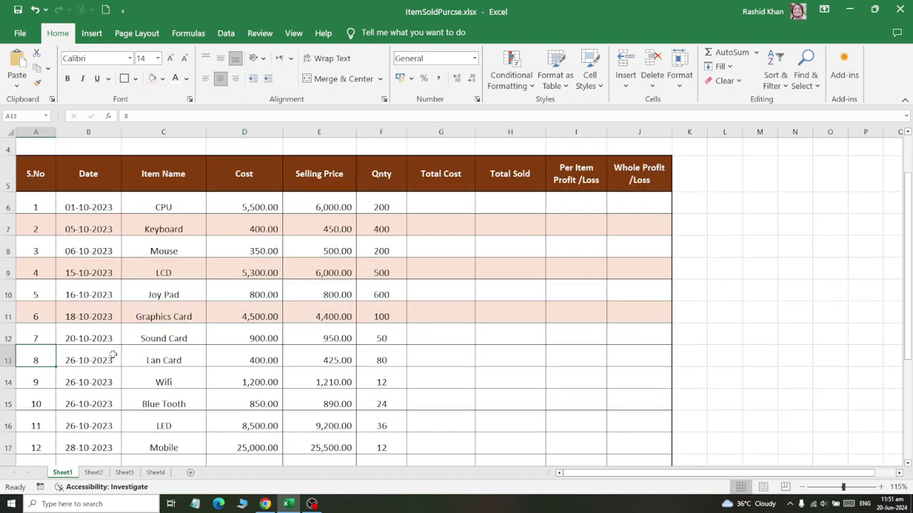
pyautogui.click(152, 78)
pyautogui.click(358, 290)
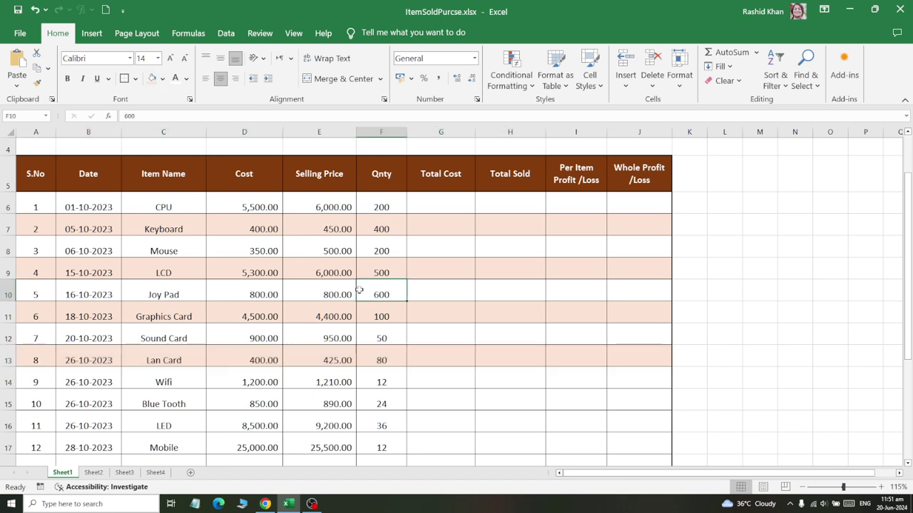
pyautogui.scroll(1, 414, 263)
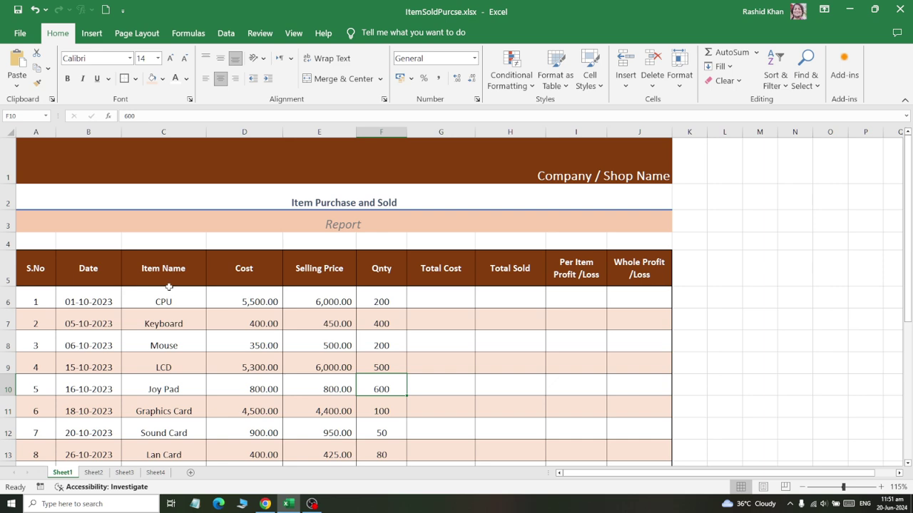
pyautogui.moveTo(169, 289); pyautogui.dragTo(164, 411)
pyautogui.moveTo(244, 301); pyautogui.dragTo(281, 432)
pyautogui.moveTo(319, 302); pyautogui.dragTo(362, 447)
pyautogui.moveTo(319, 324); pyautogui.dragTo(319, 345)
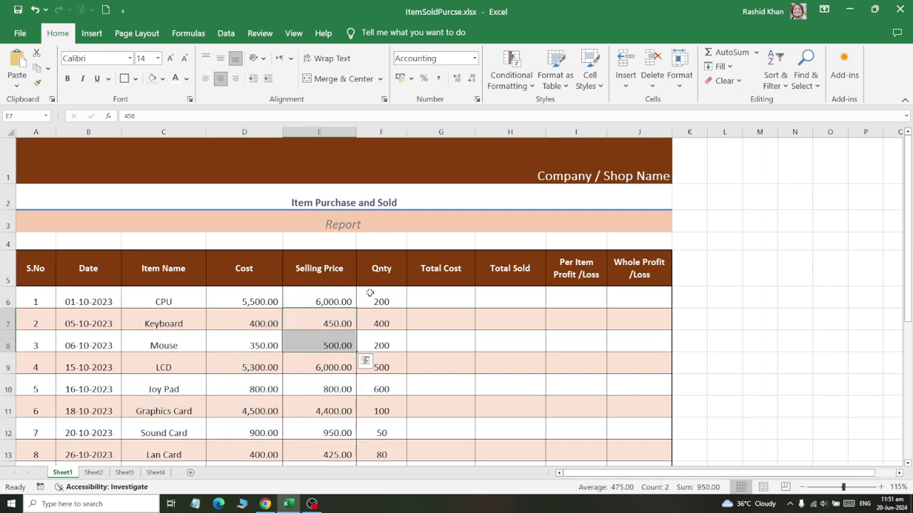
pyautogui.click(369, 292)
pyautogui.moveTo(379, 300); pyautogui.dragTo(45, 508)
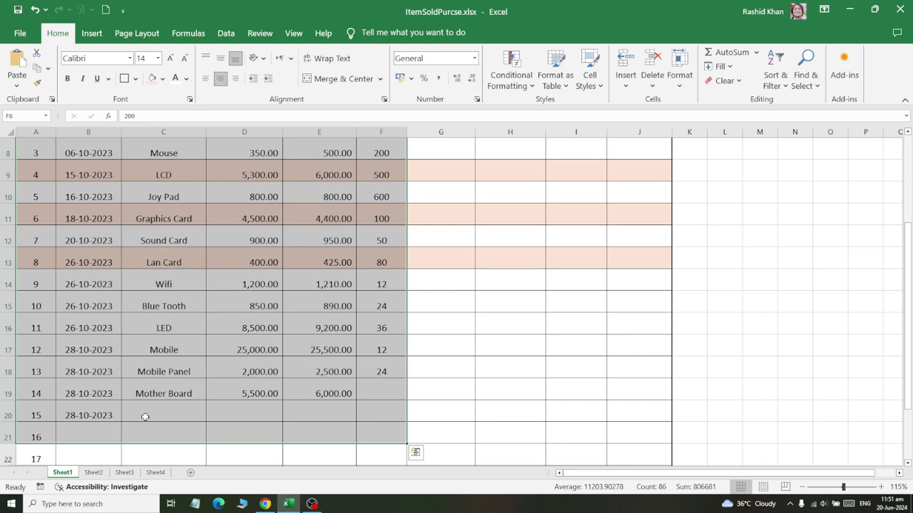
pyautogui.scroll(3, 117, 335)
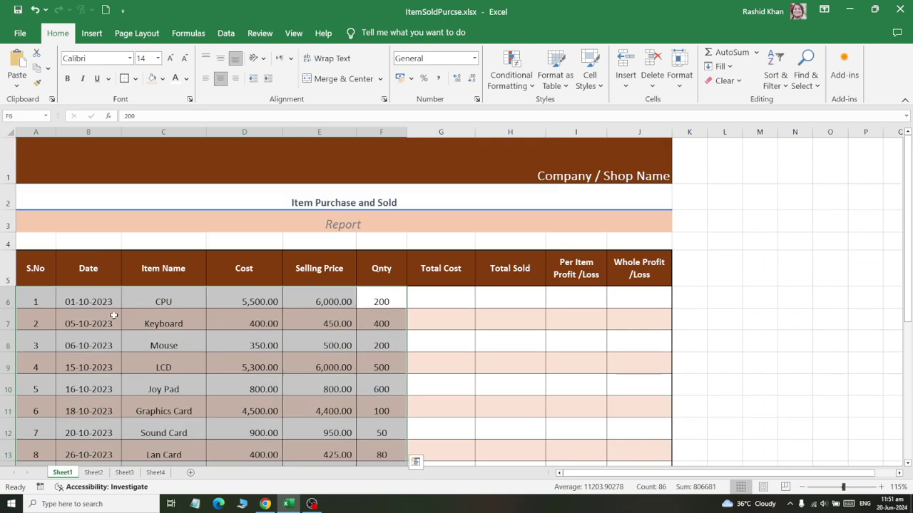